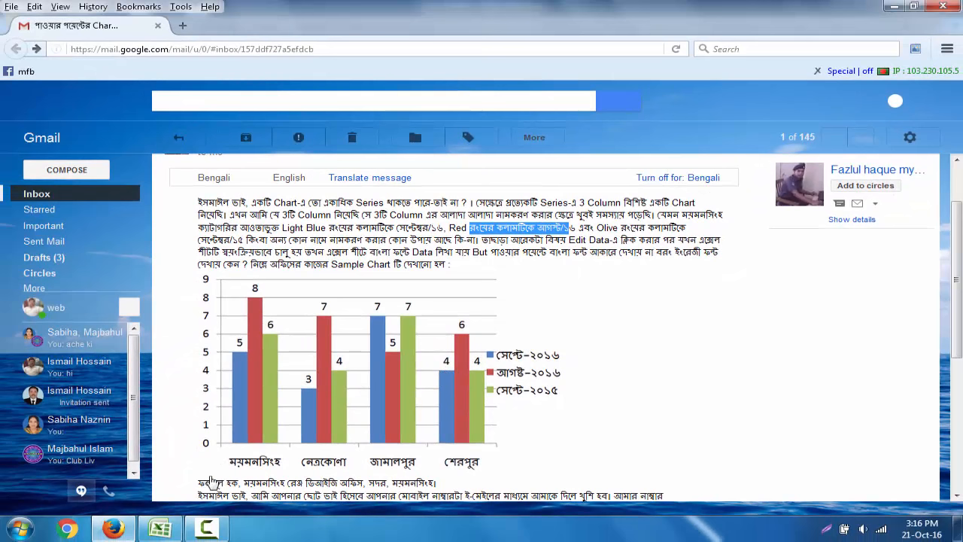
Step: Read the e-mailed question about naming the three chart columns, highlighting the column wording, and switch to the Excel workbook
click(167, 530)
double_click(609, 204)
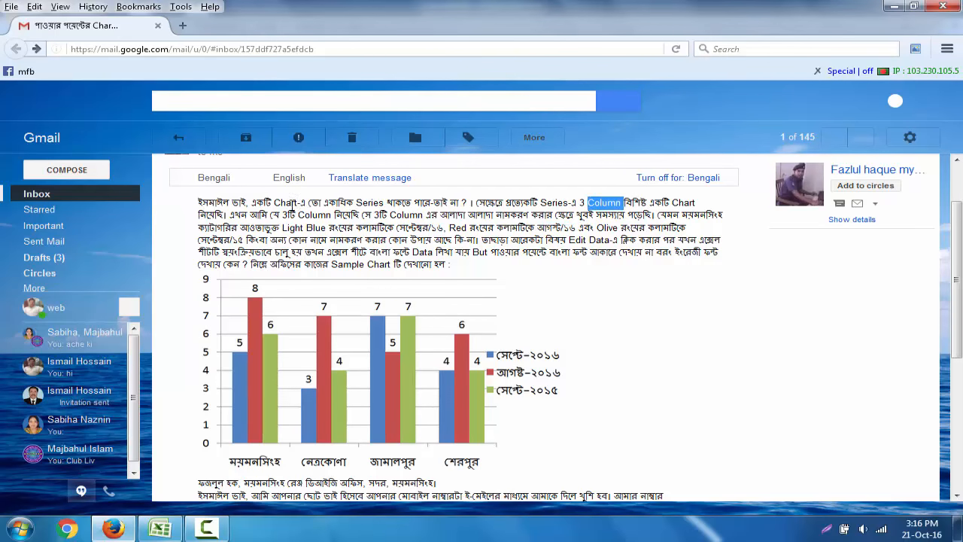
drag(298, 216, 374, 216)
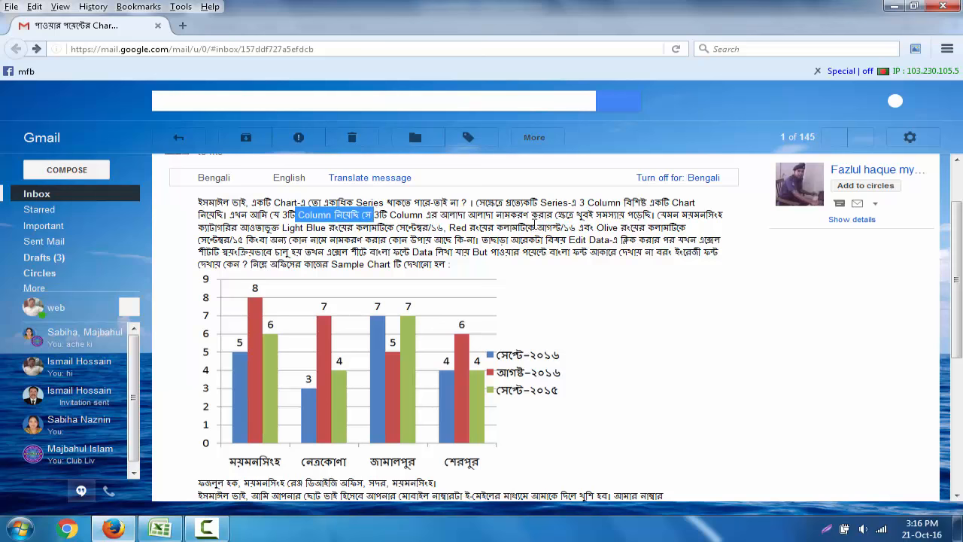
click(893, 9)
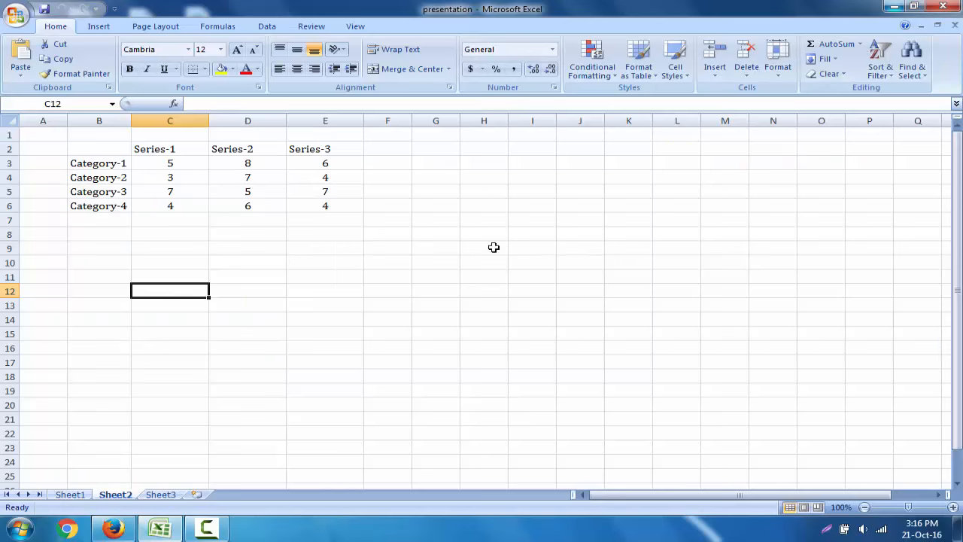
Step: Insert a 3-D clustered column chart from the category and series data in B2:E6
click(228, 260)
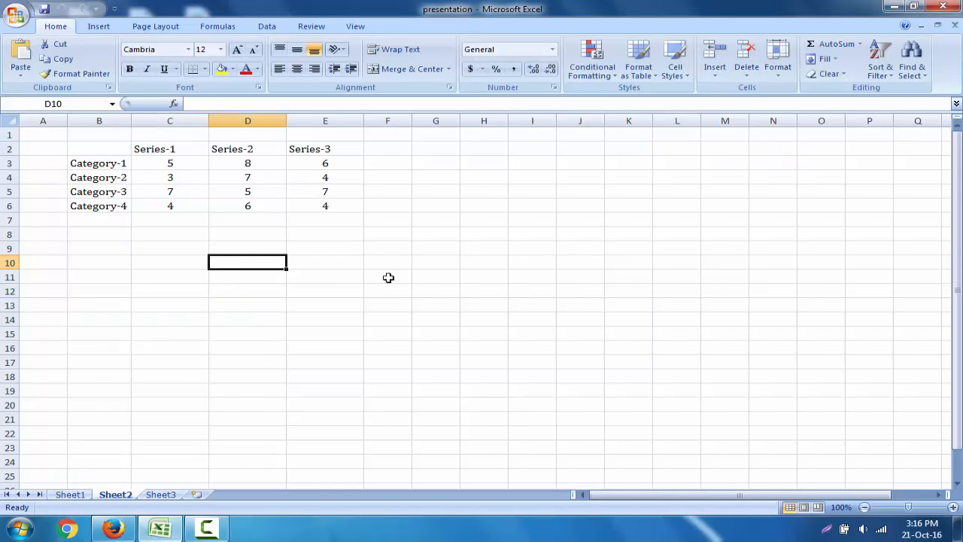
click(324, 258)
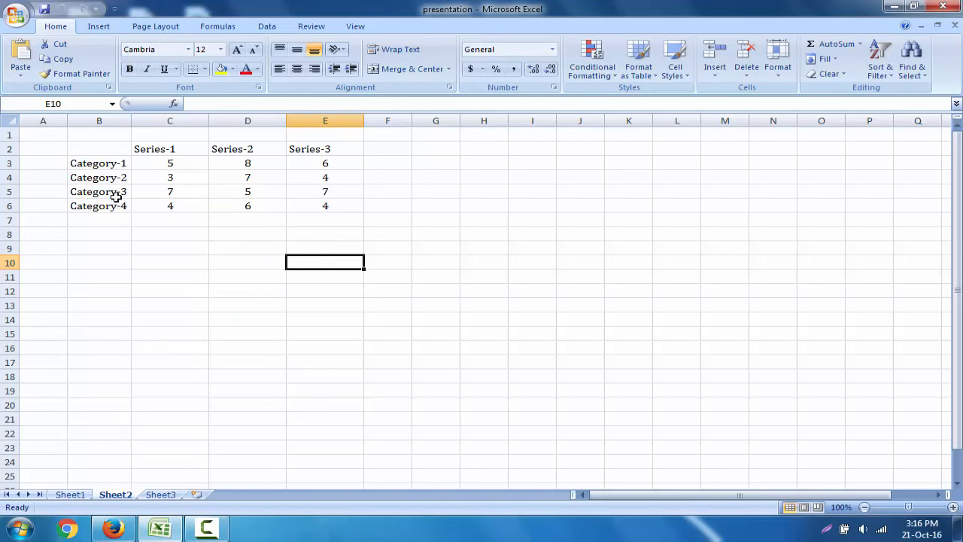
drag(96, 149, 315, 216)
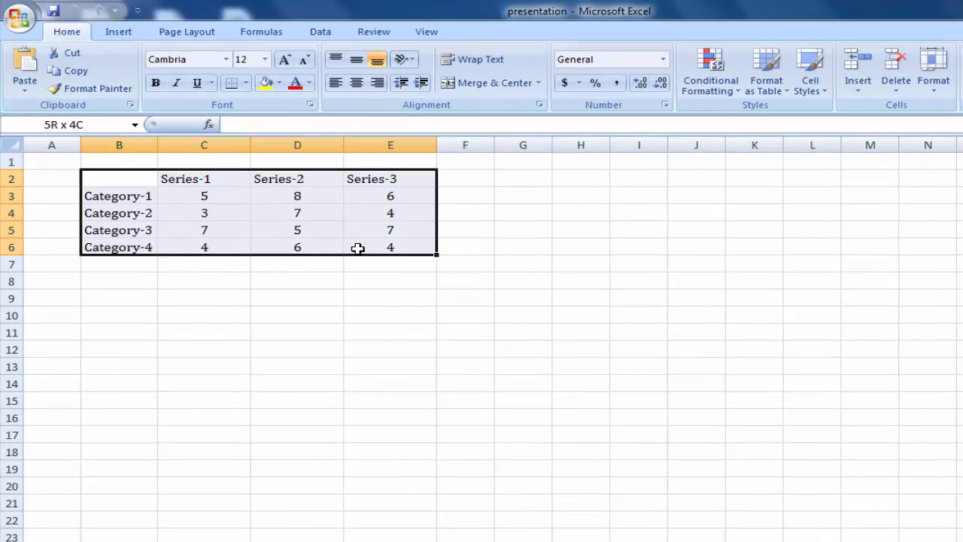
drag(357, 249, 355, 246)
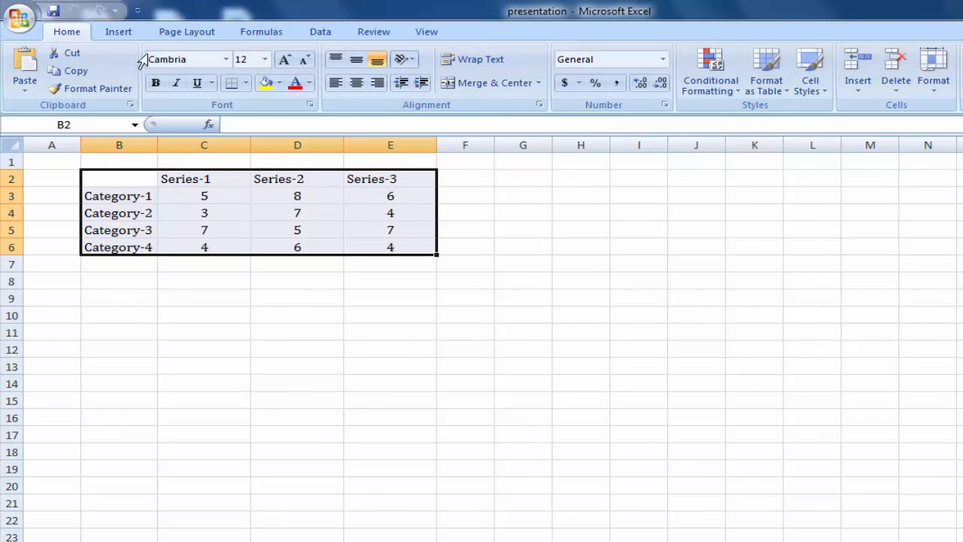
click(124, 34)
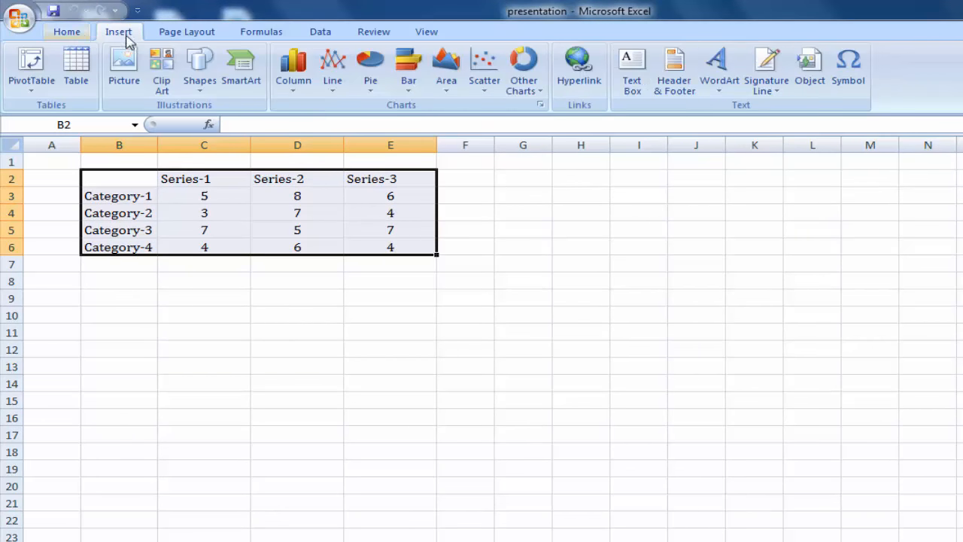
click(293, 75)
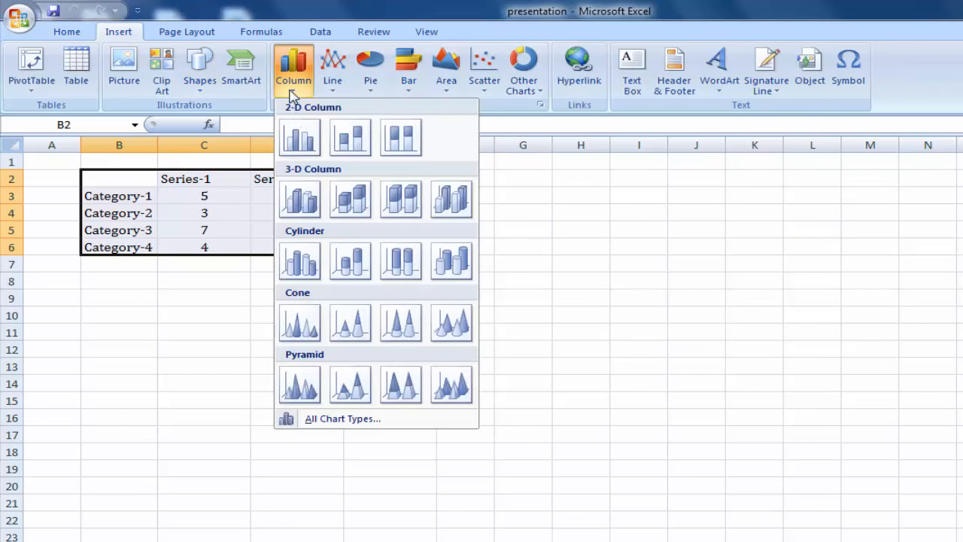
click(301, 202)
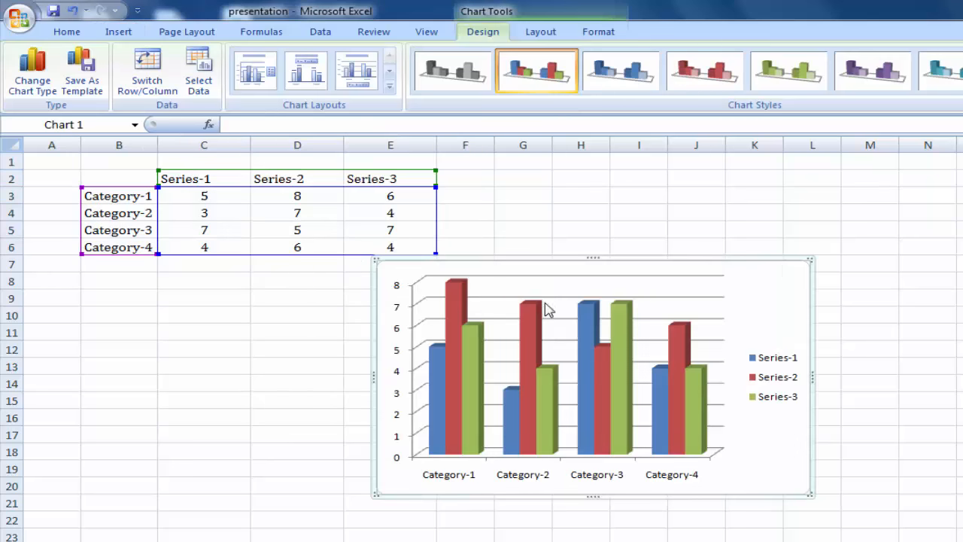
Step: Move the chart beside the data table and enlarge it without covering the data
drag(790, 279, 857, 194)
drag(761, 358, 761, 358)
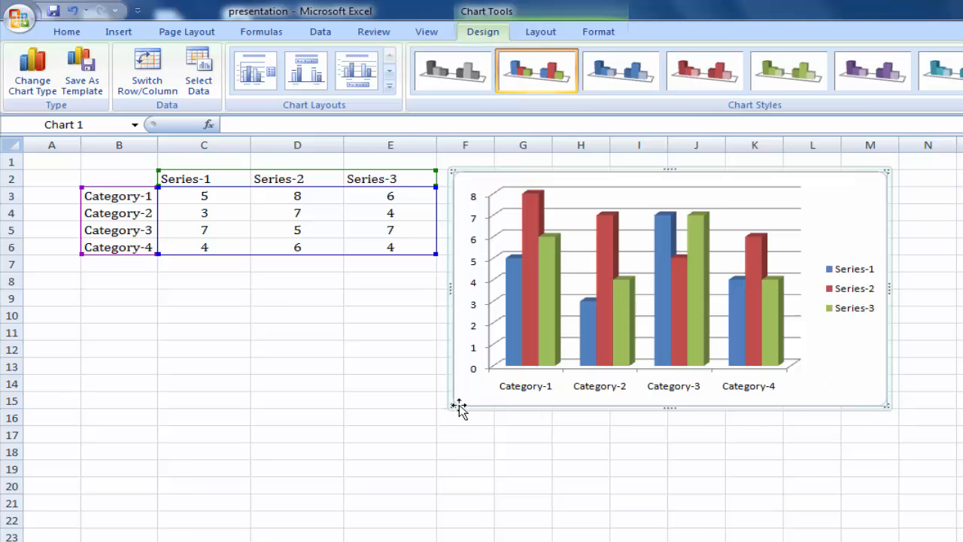
drag(453, 406, 367, 468)
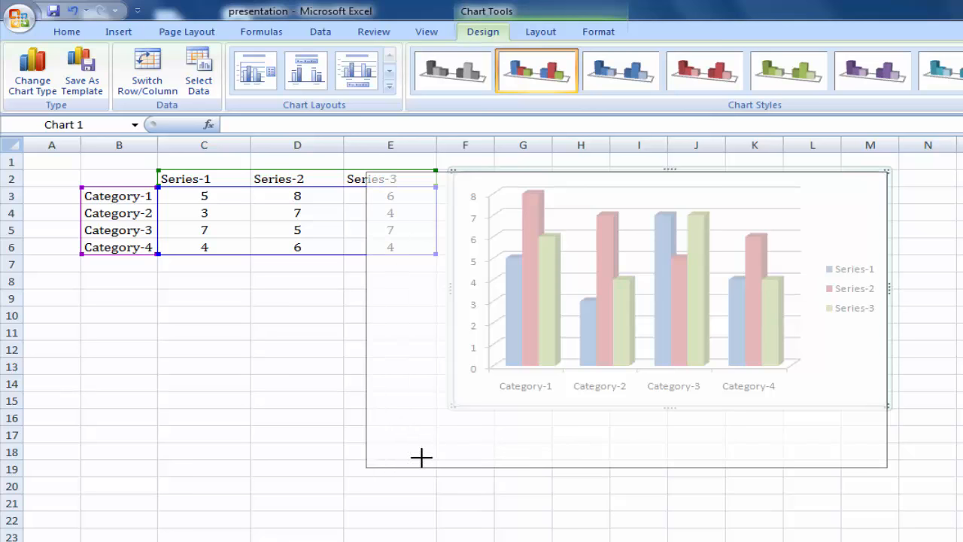
drag(876, 234, 927, 242)
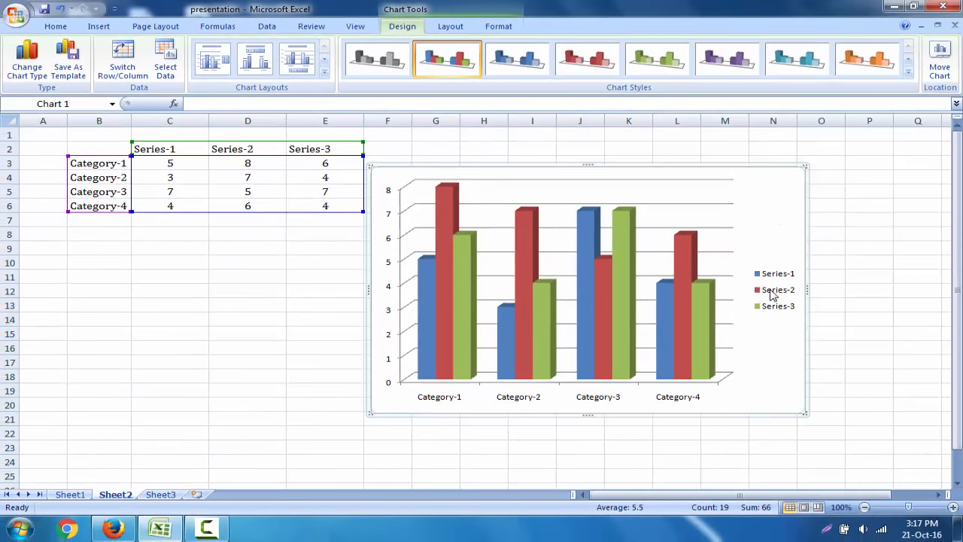
Step: Examine the sample chart in the e-mail, return to the Excel workbook and reselect the column chart
click(105, 528)
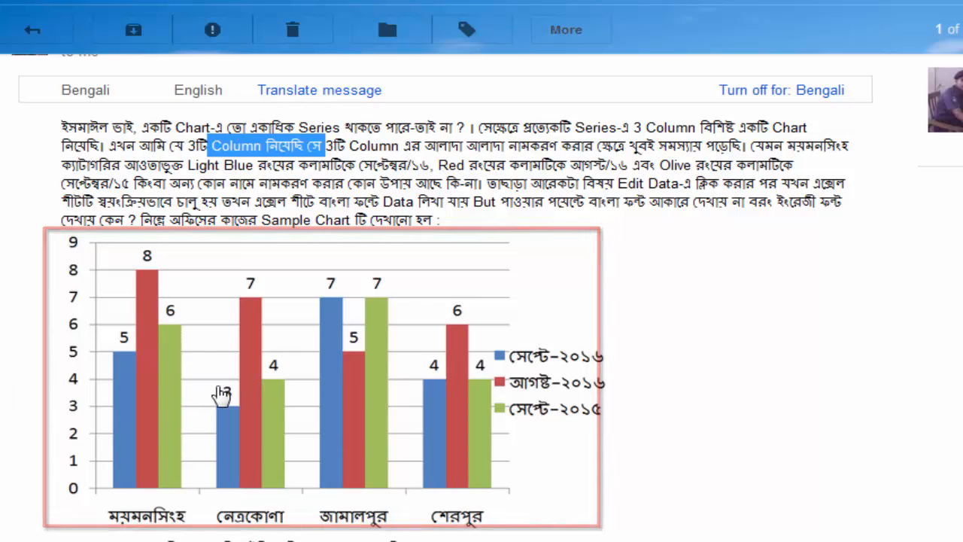
click(207, 540)
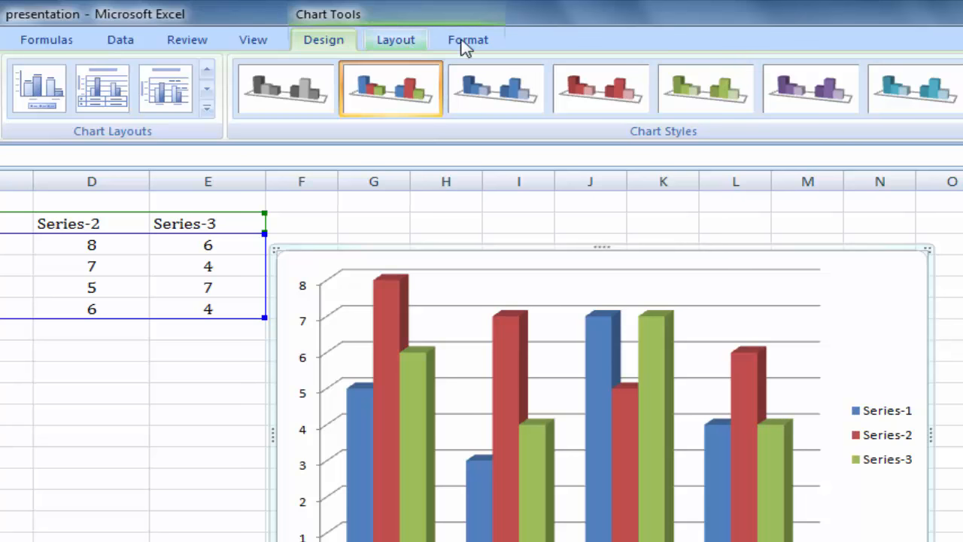
click(148, 391)
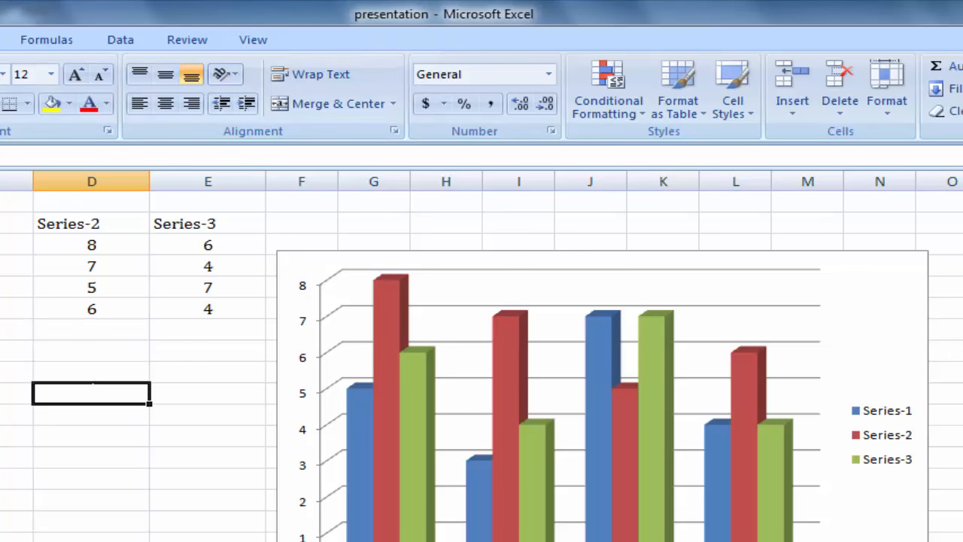
click(914, 292)
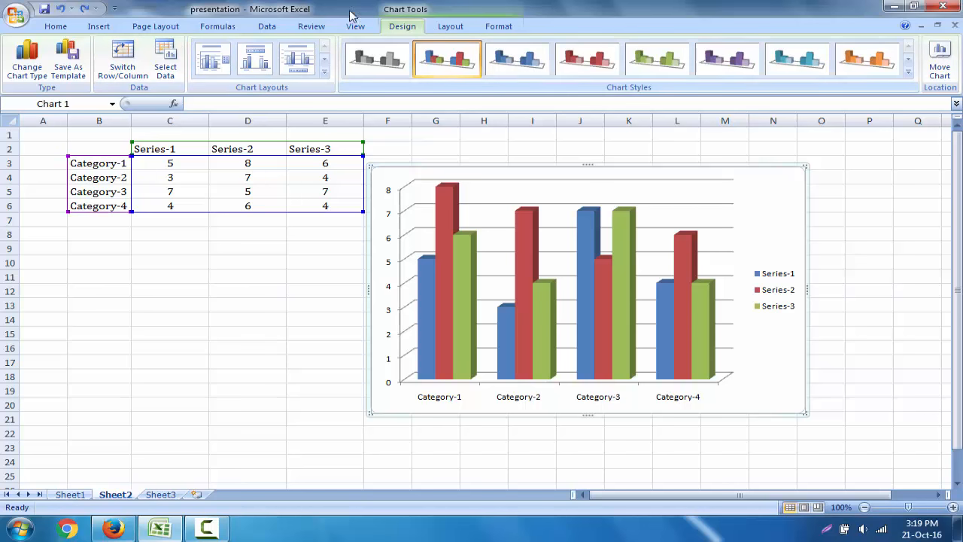
Step: Turn off the chart's legend and show it again at the right of the chart
click(452, 26)
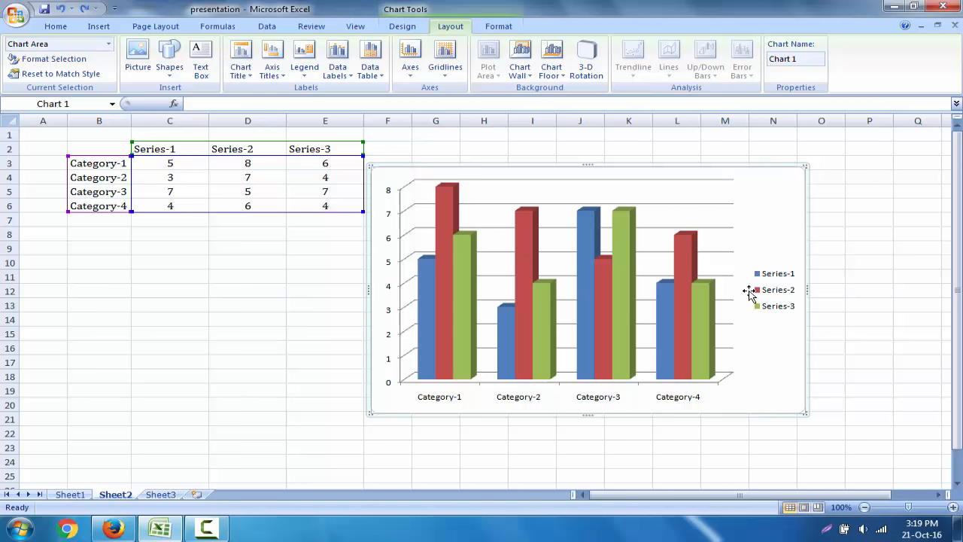
click(305, 67)
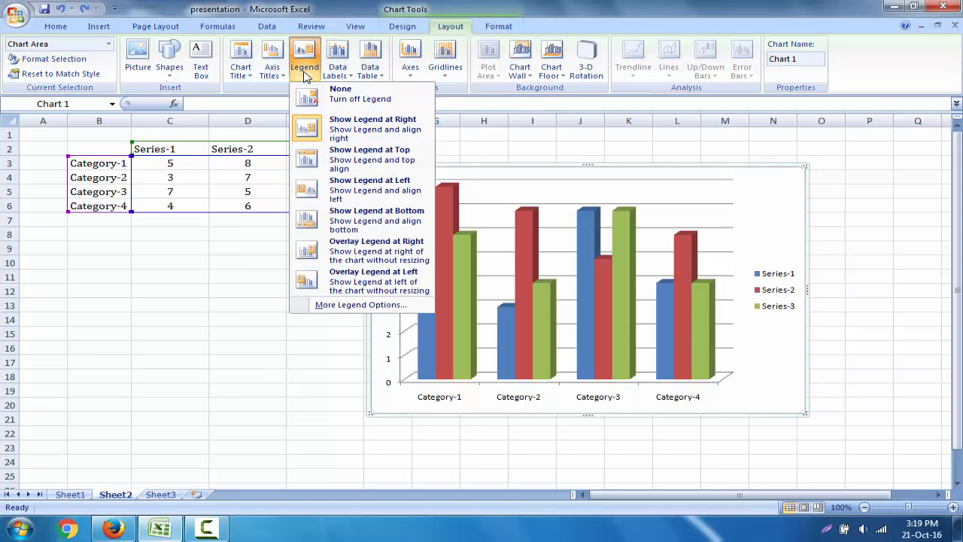
click(350, 105)
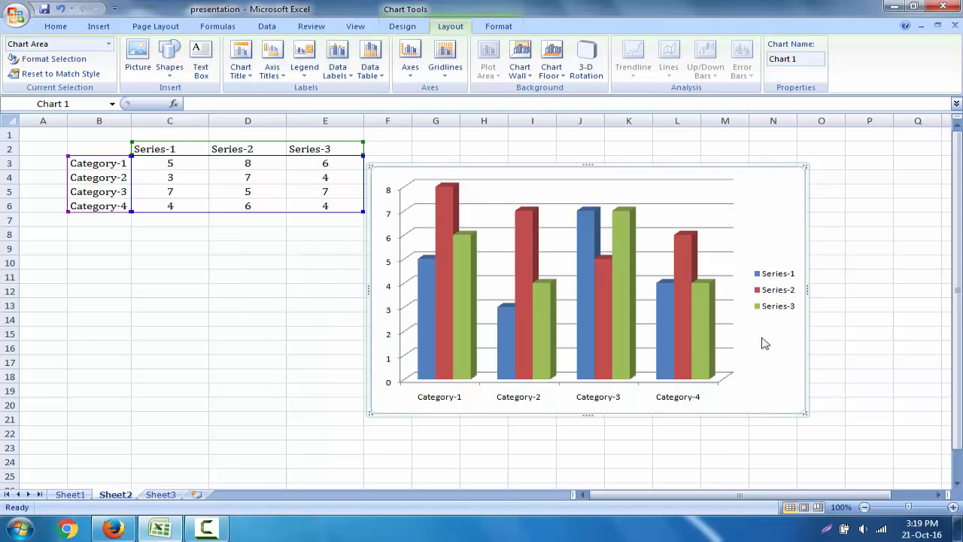
click(301, 73)
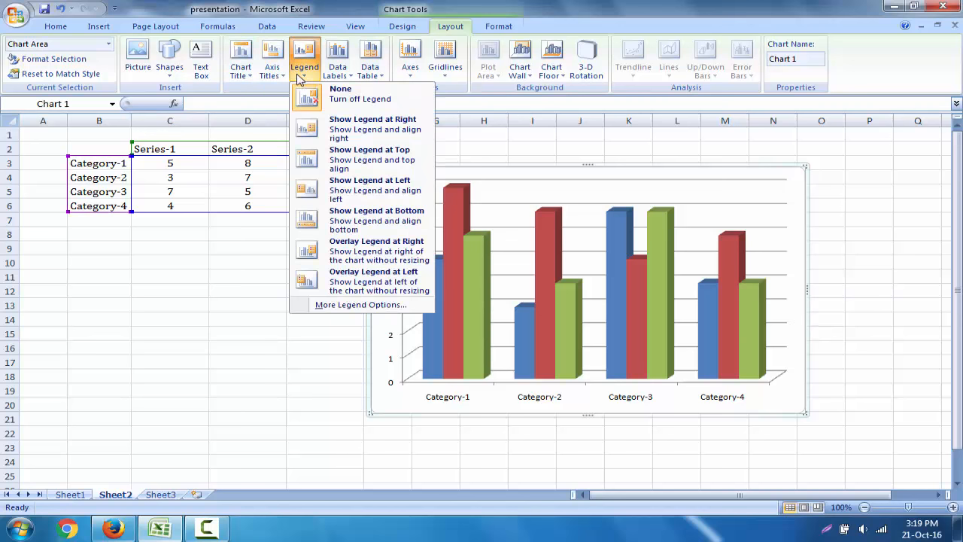
click(356, 133)
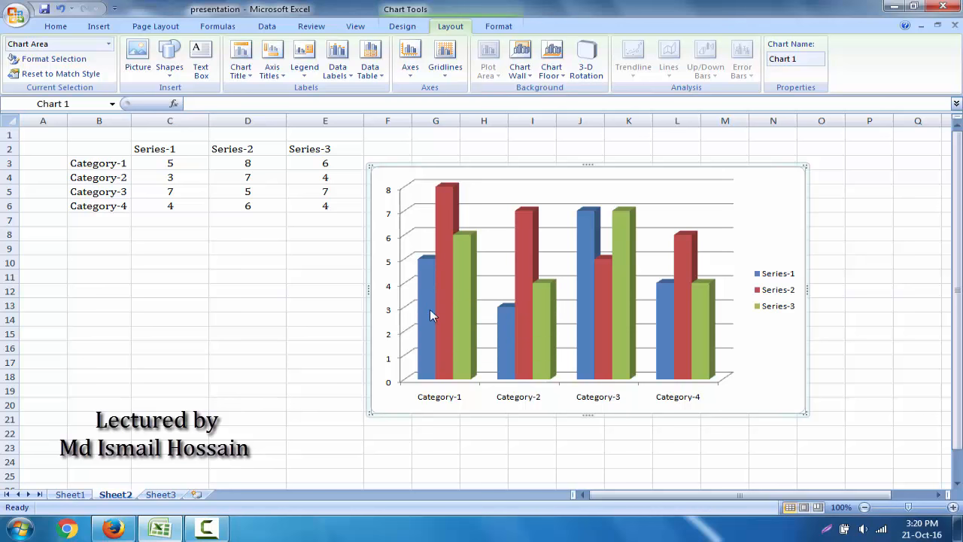
Step: Show data labels on all columns of the chart
mouse_move(427, 279)
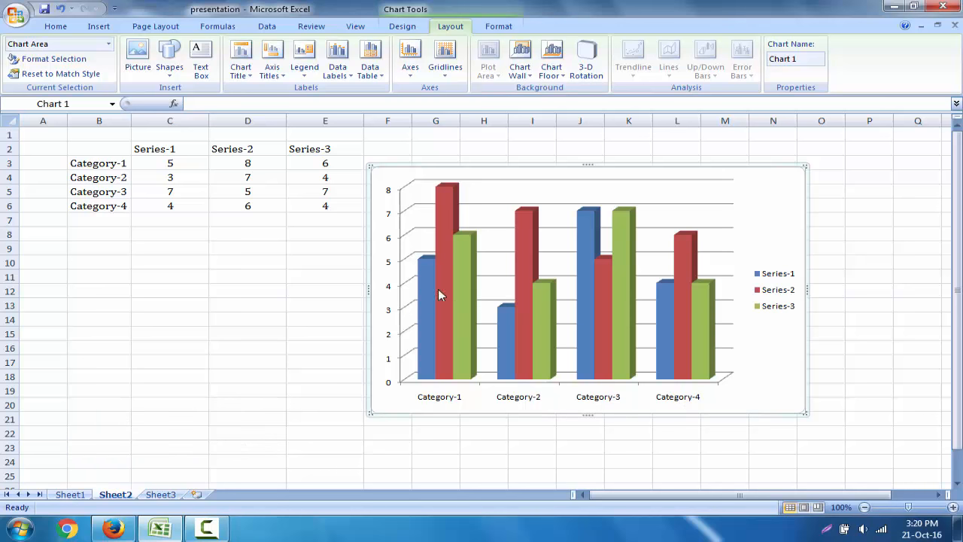
mouse_move(432, 331)
click(346, 78)
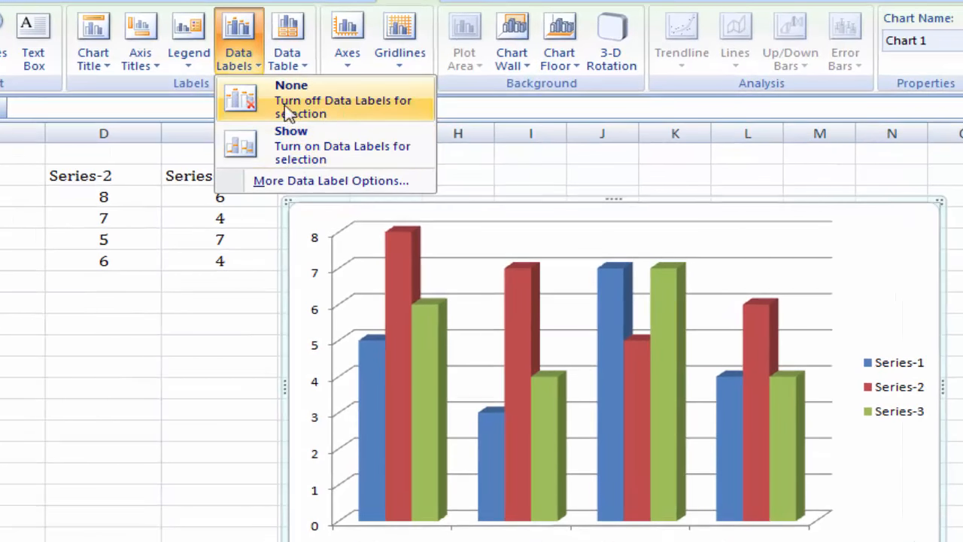
click(353, 155)
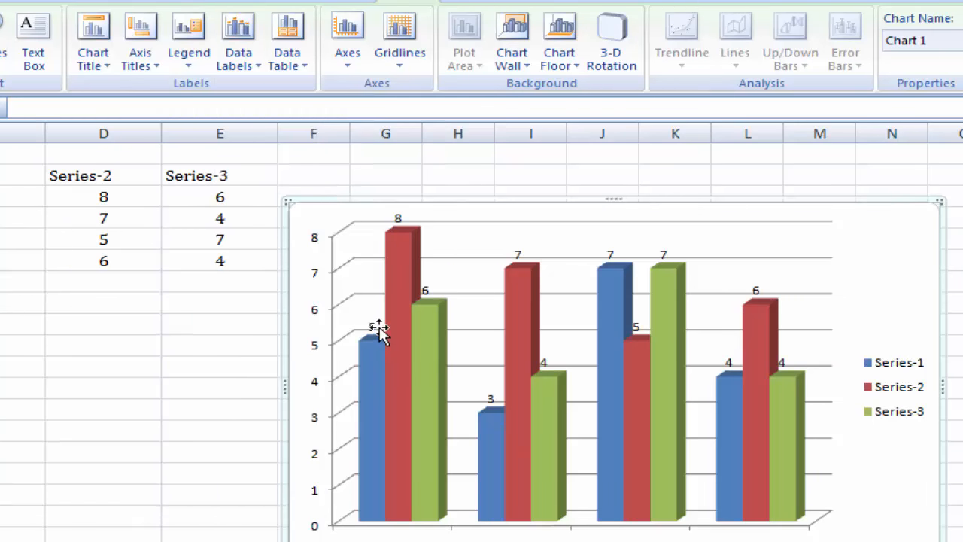
Step: Compare the chart's data labels with the sample chart in the e-mail and return to the Excel workbook
mouse_move(379, 416)
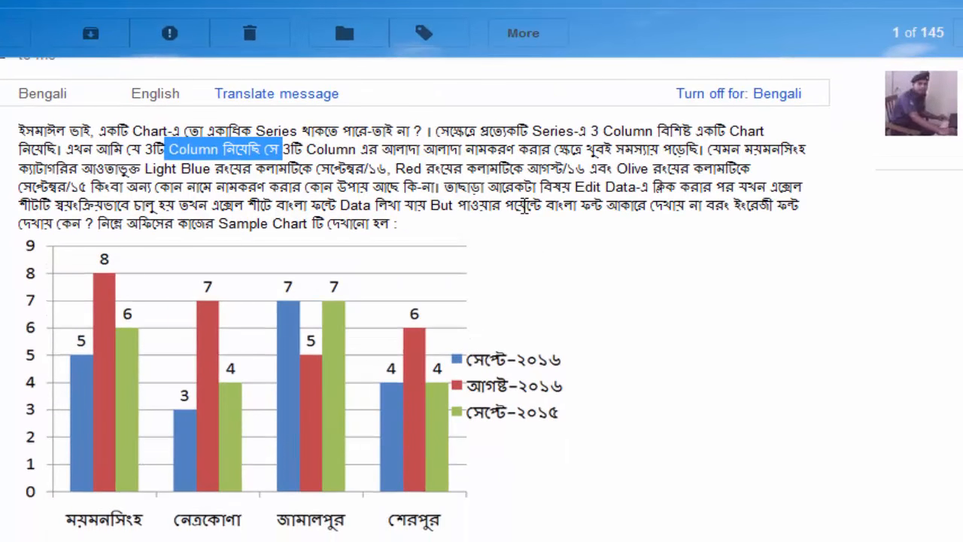
click(525, 205)
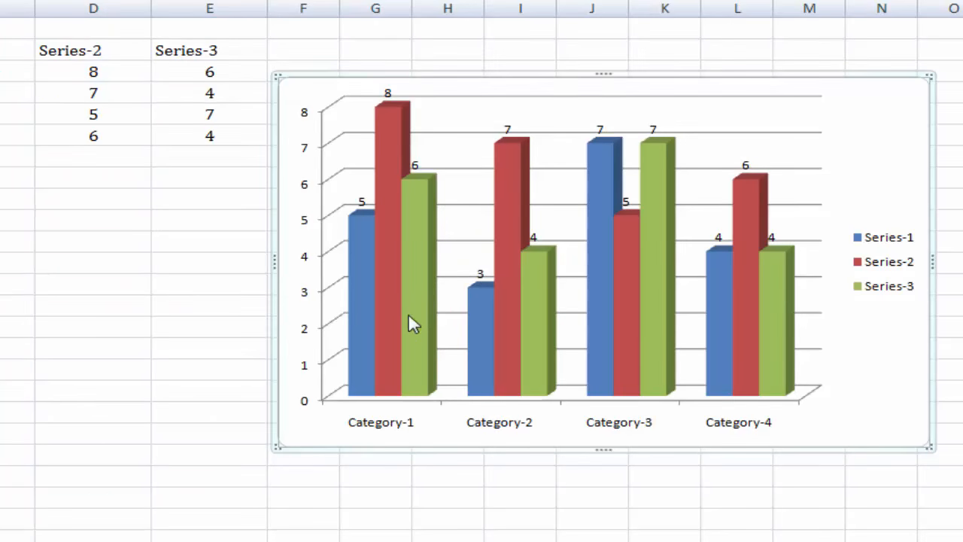
mouse_move(395, 324)
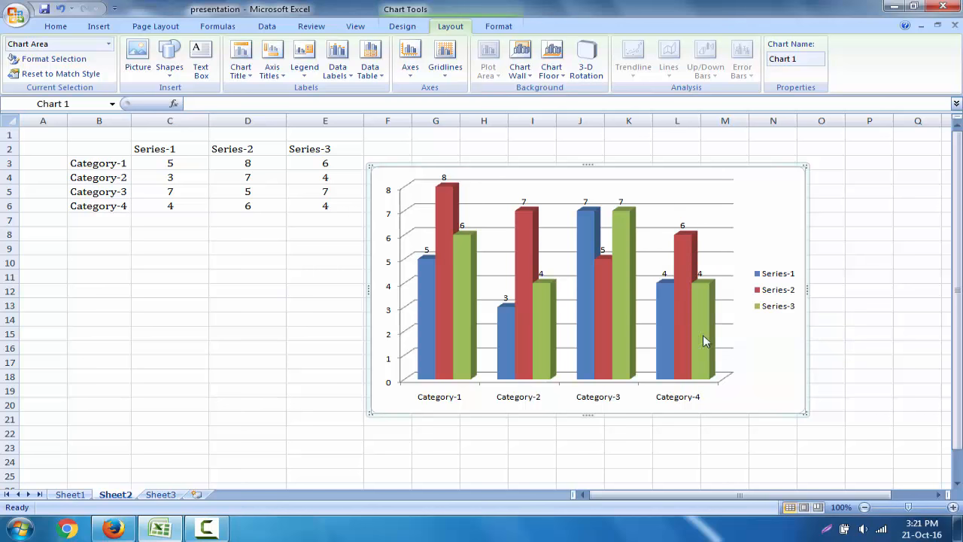
Step: Inspect the Series-1 data labels and columns, selecting the whole series and its individual category columns one by one
click(428, 251)
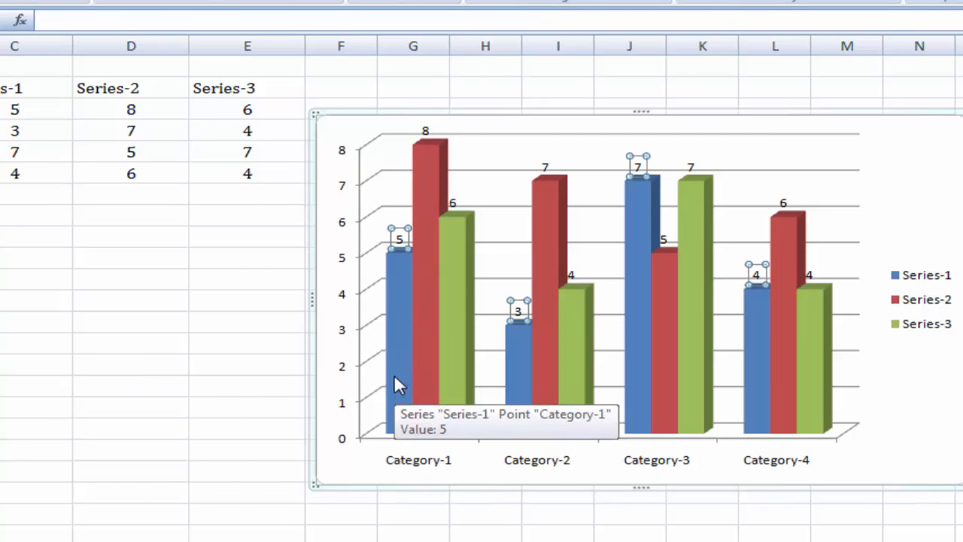
click(398, 354)
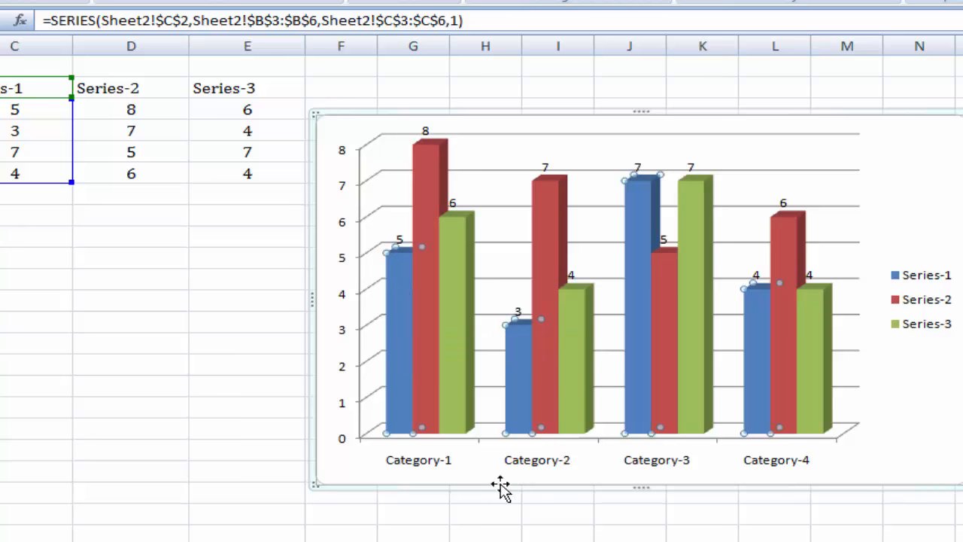
click(396, 331)
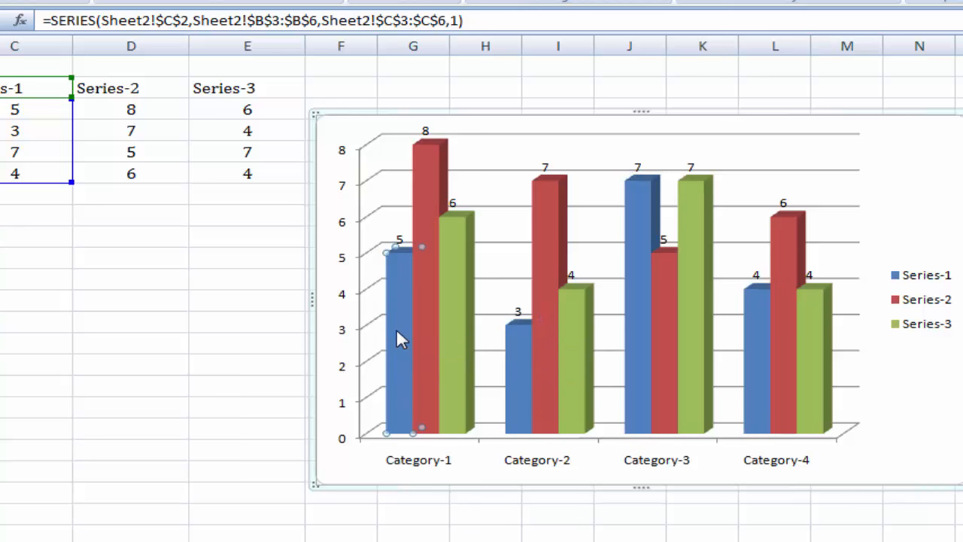
click(516, 370)
click(638, 344)
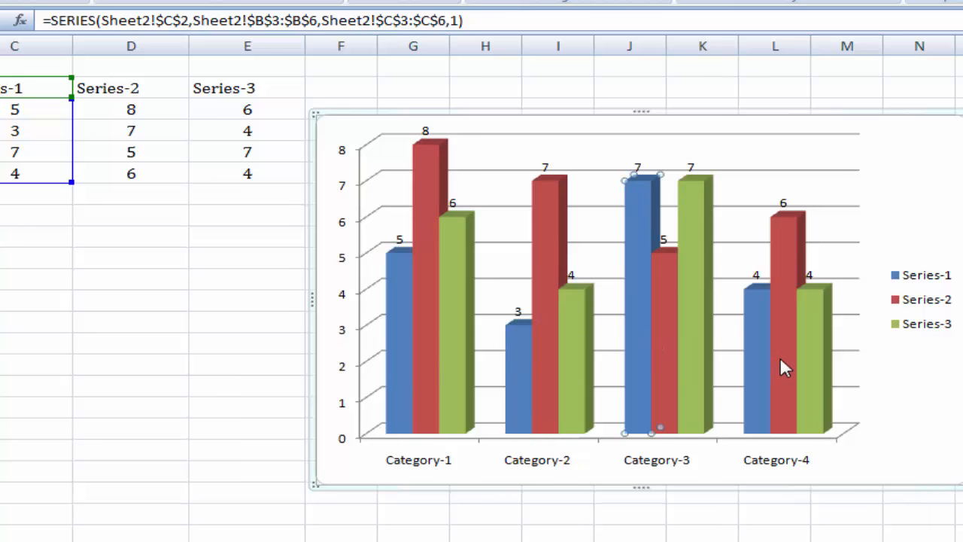
click(765, 351)
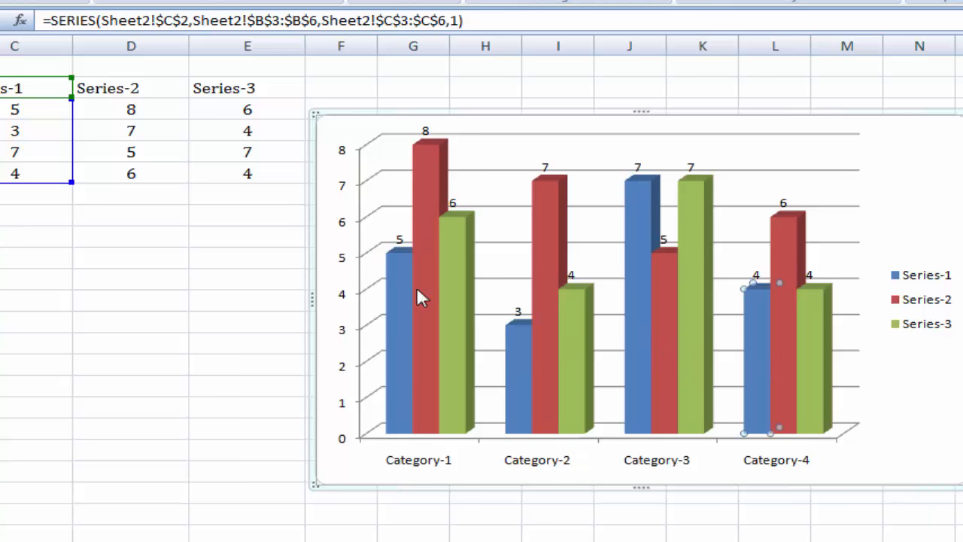
Step: Format the Series-1 data labels to contain only the series name instead of the value, after trying the category name
click(400, 237)
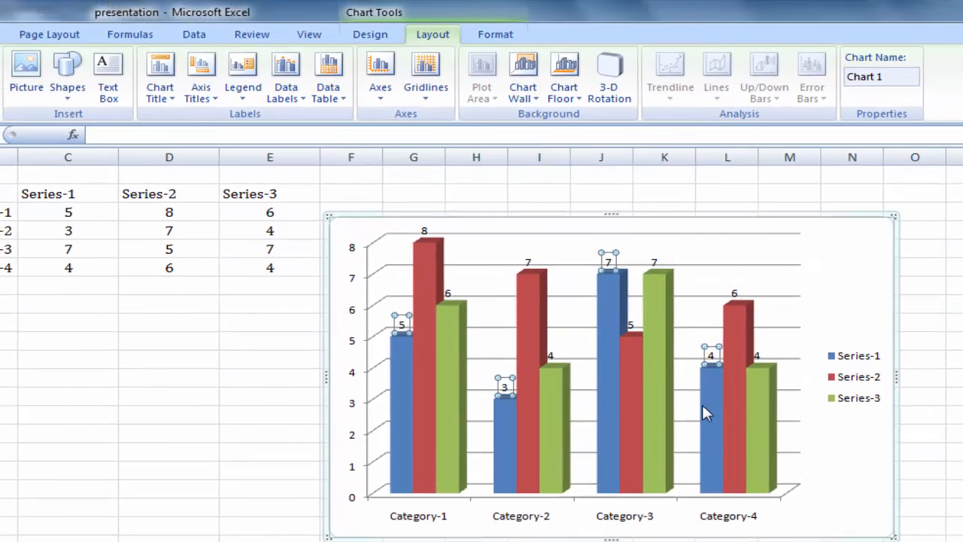
click(299, 97)
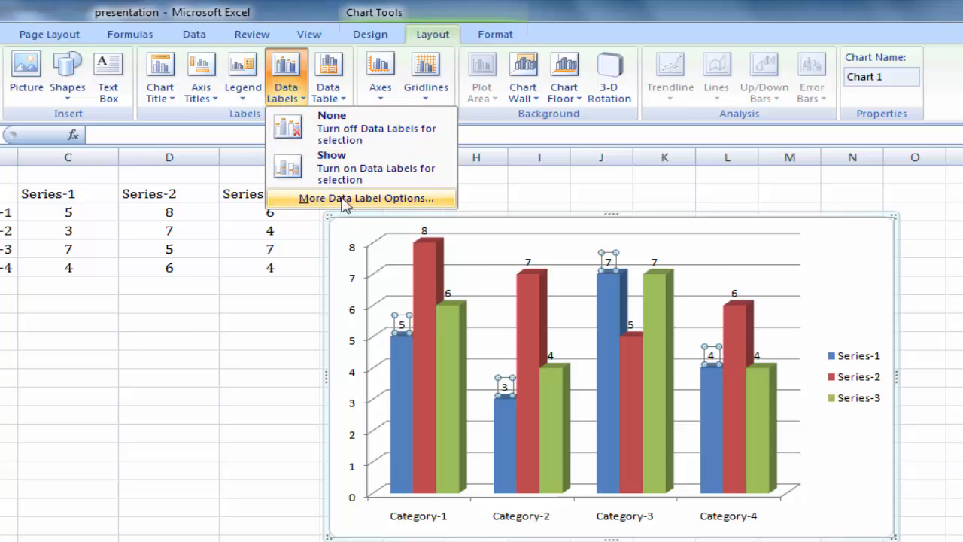
click(408, 198)
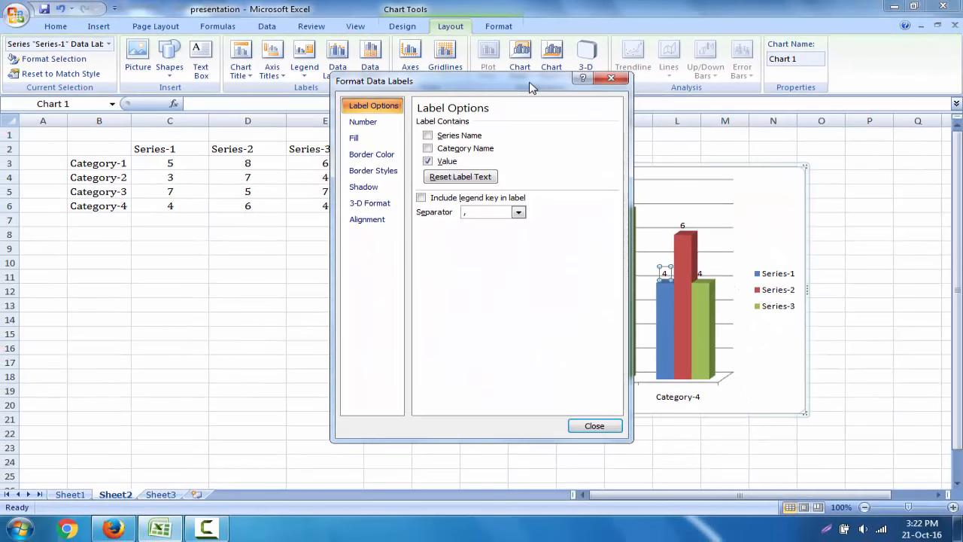
drag(530, 88, 265, 112)
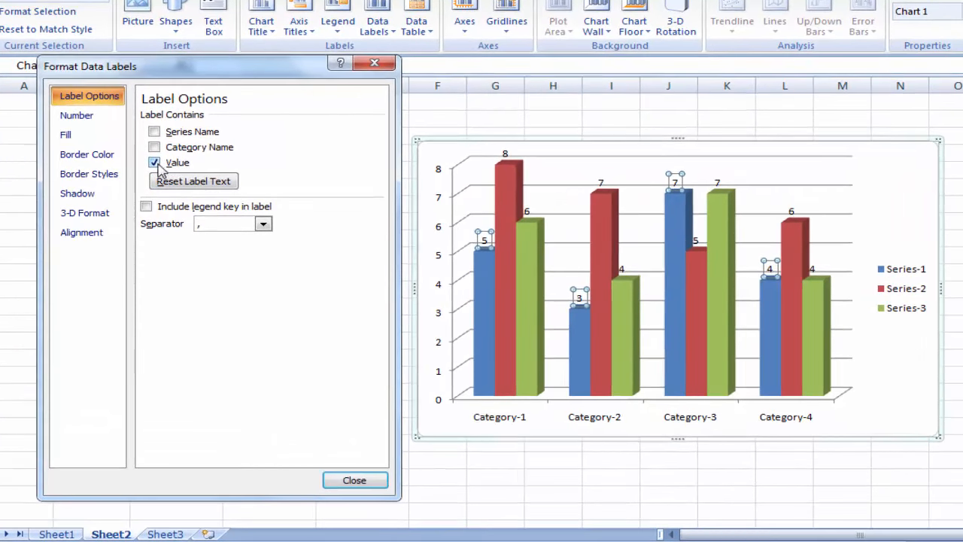
click(179, 163)
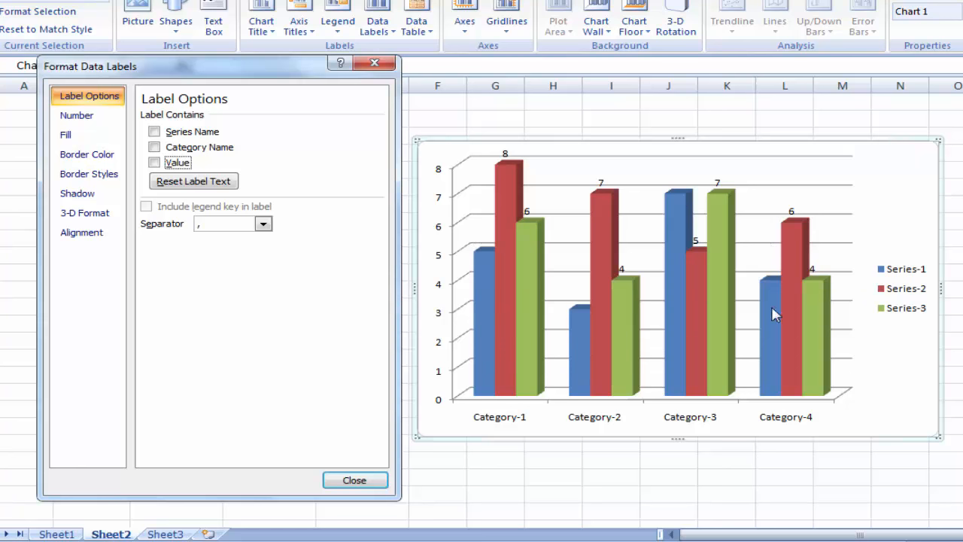
click(155, 147)
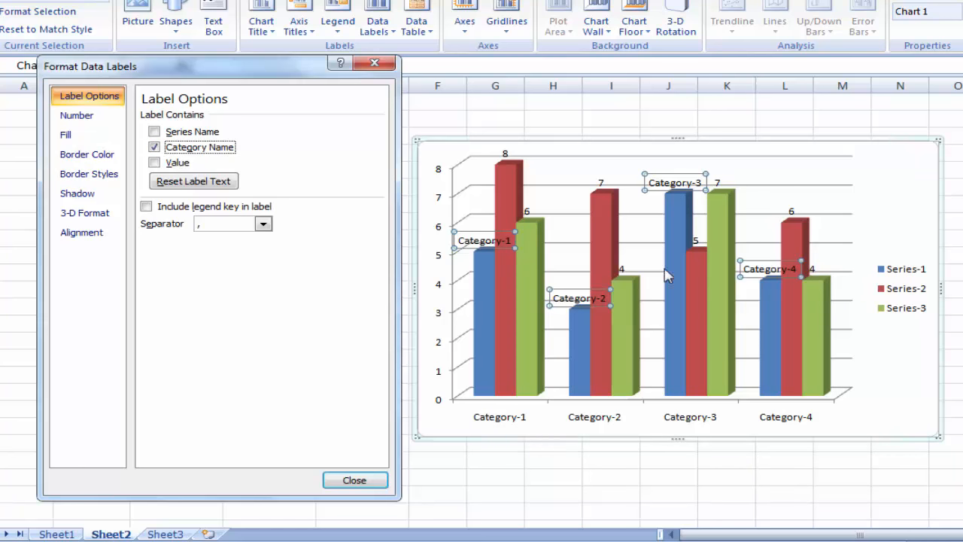
click(199, 149)
click(195, 132)
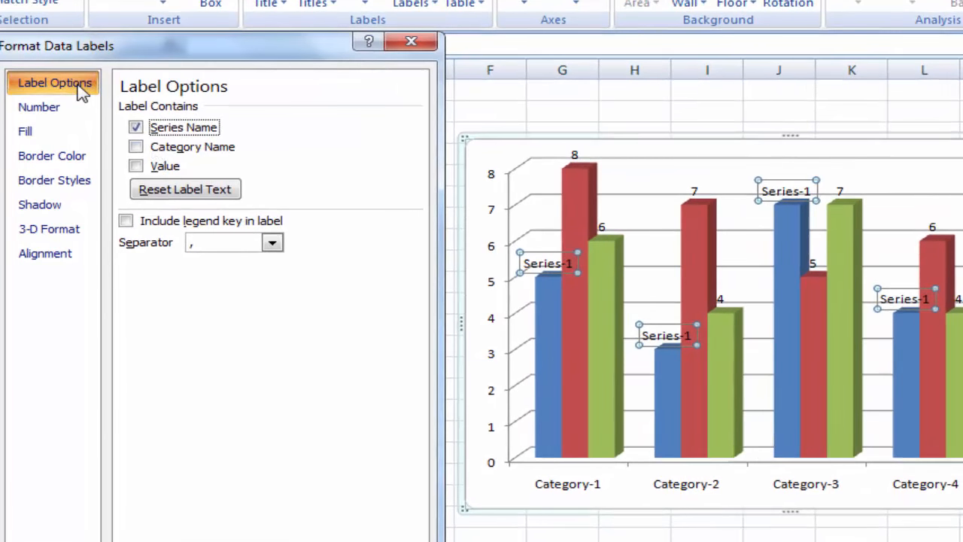
Step: Set the custom text angle of the Series-1 data labels to 90°
click(66, 254)
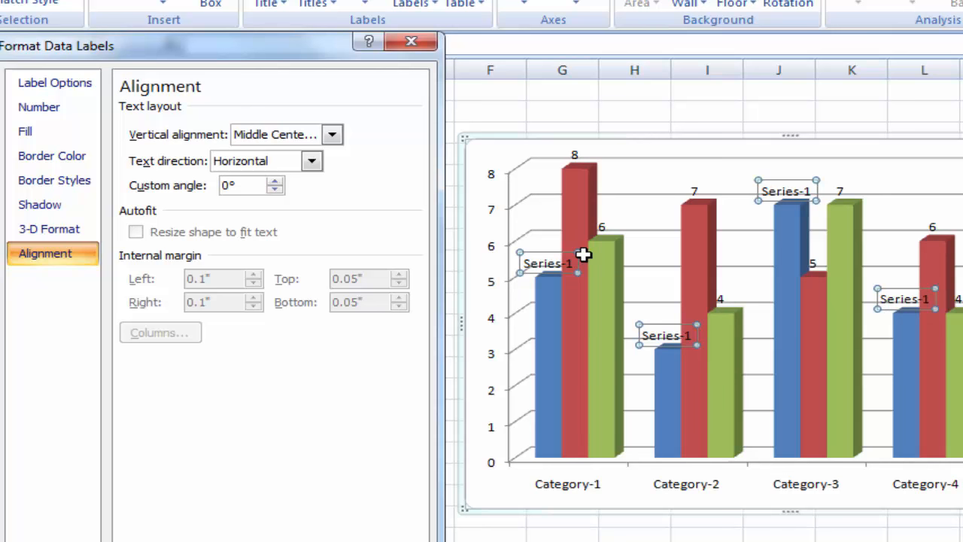
click(229, 186)
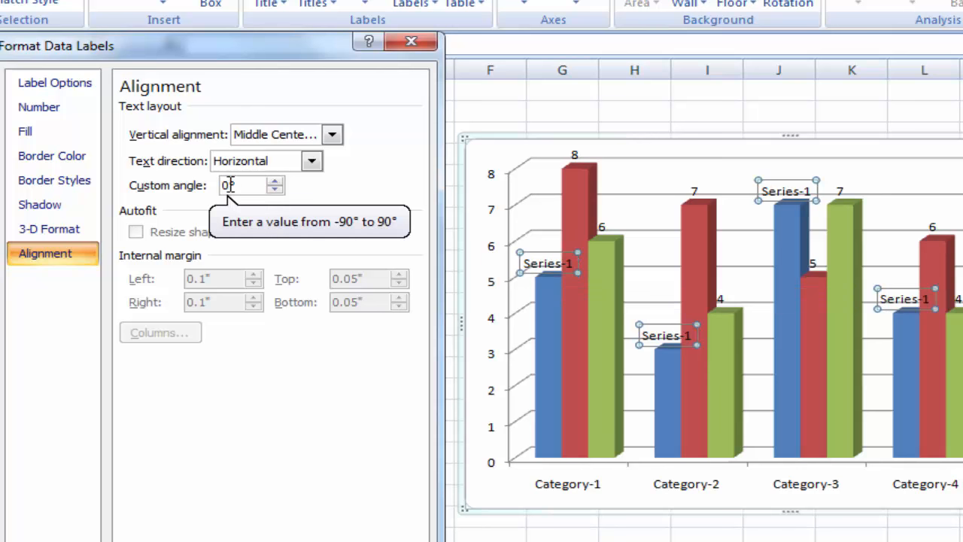
drag(209, 185, 278, 202)
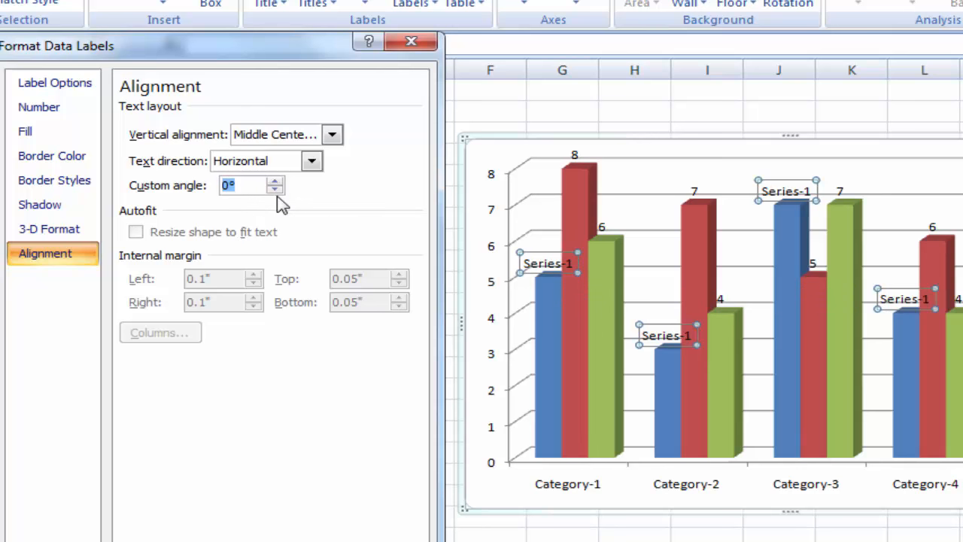
text(90)
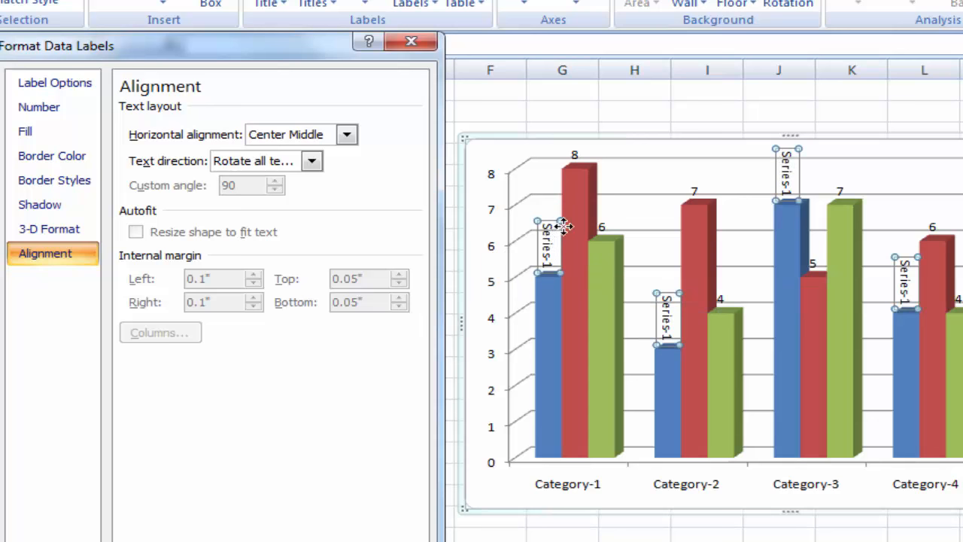
Step: Set the text direction of the Series-1 data labels to Rotate all text 270° and finish formatting them
click(293, 167)
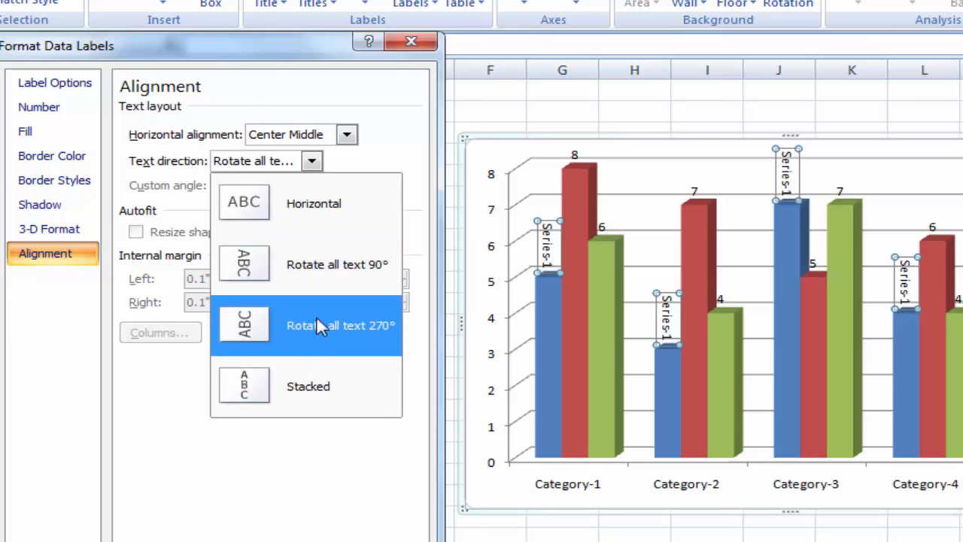
click(348, 324)
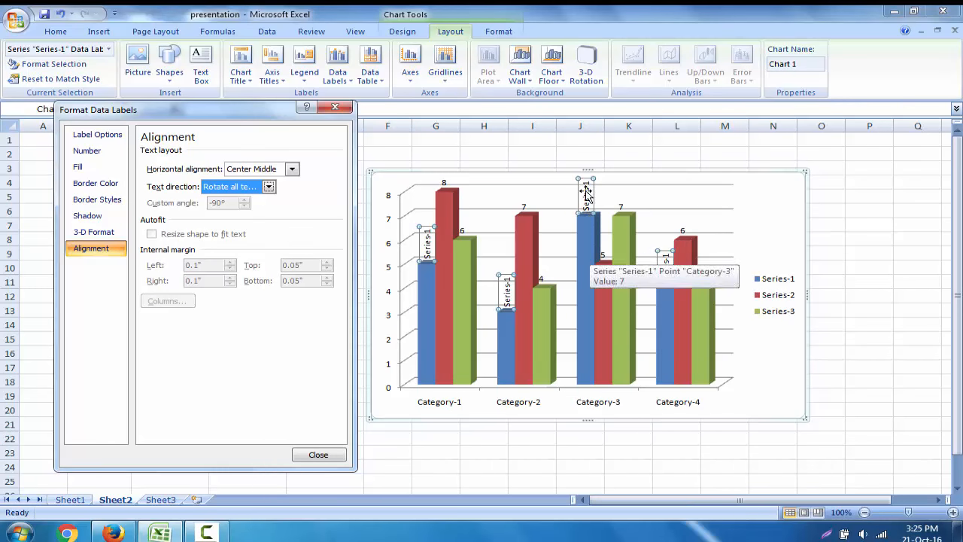
mouse_move(587, 275)
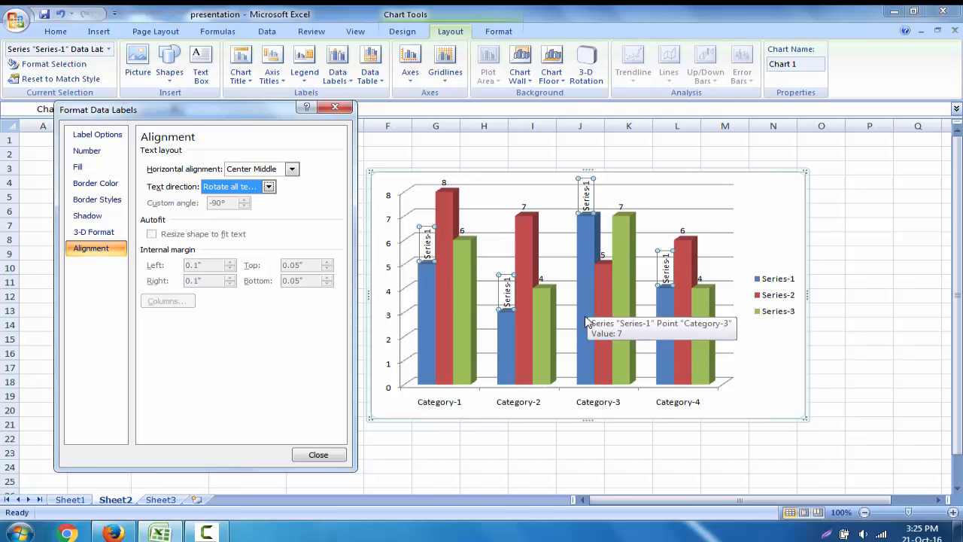
click(318, 455)
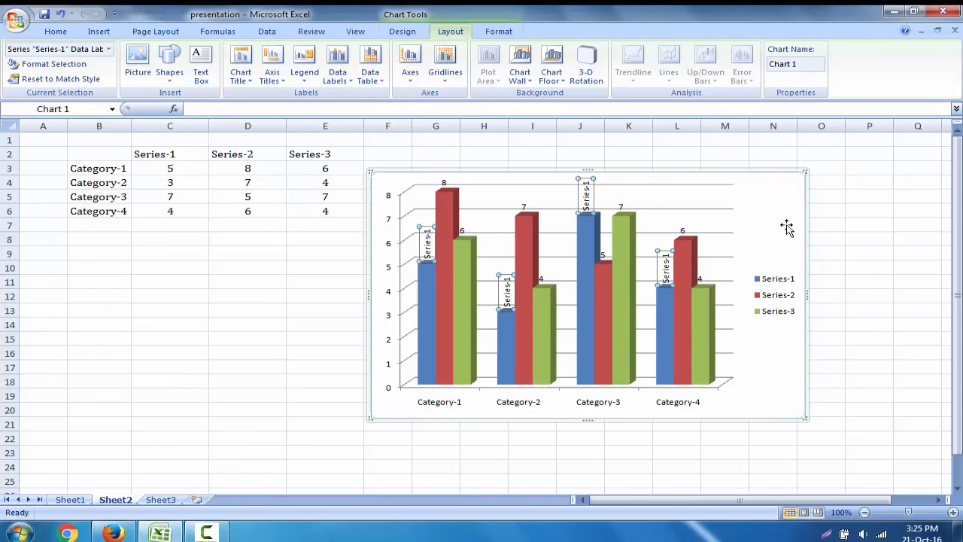
click(786, 222)
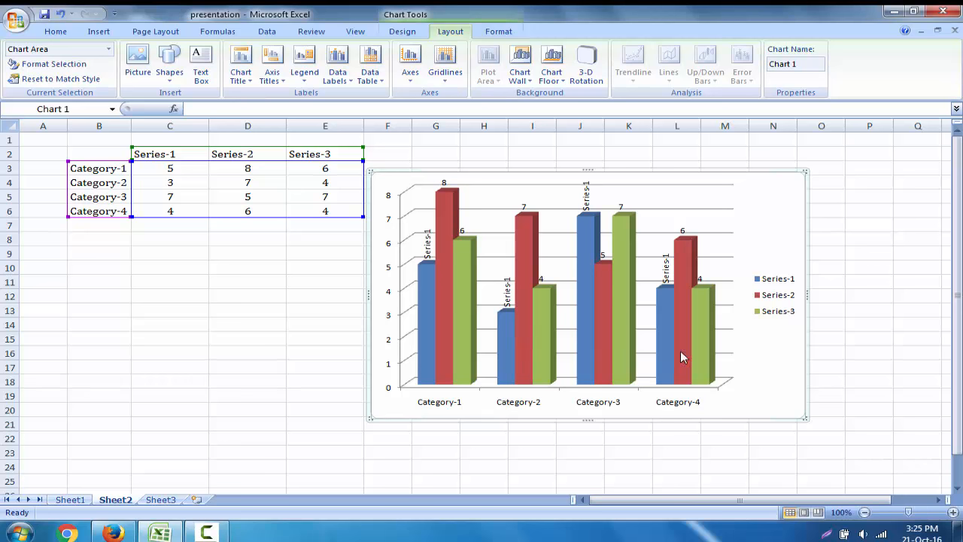
Step: Format the Series-2 data labels to contain only the series name instead of the value
click(447, 331)
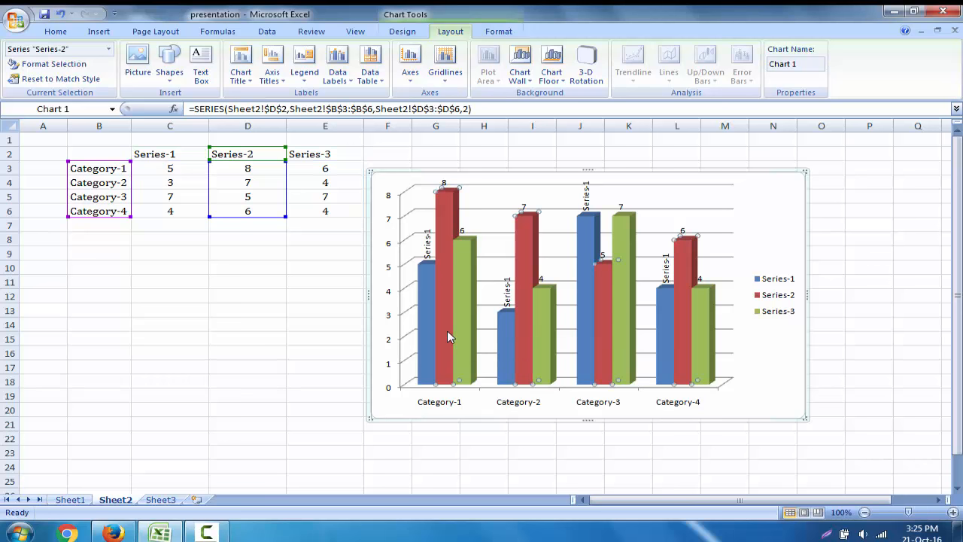
click(448, 185)
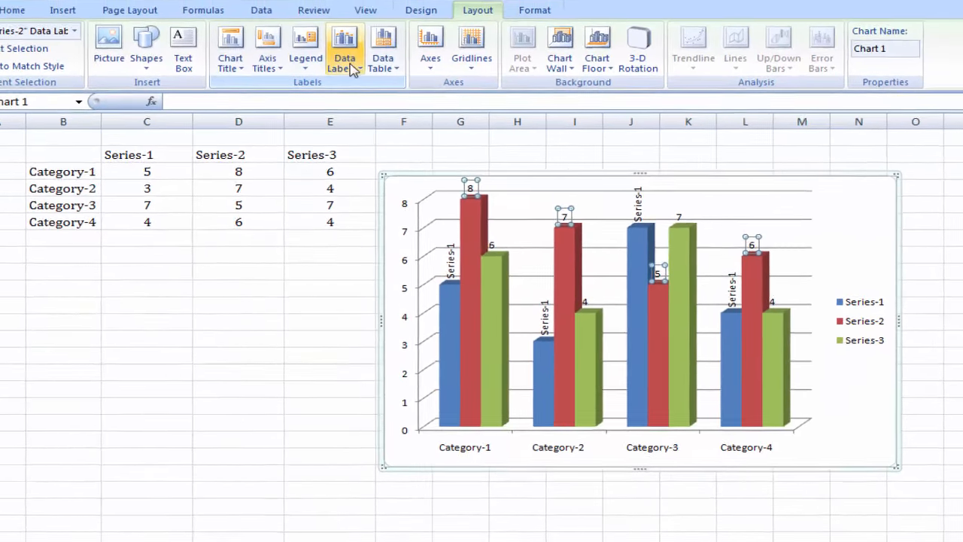
click(346, 80)
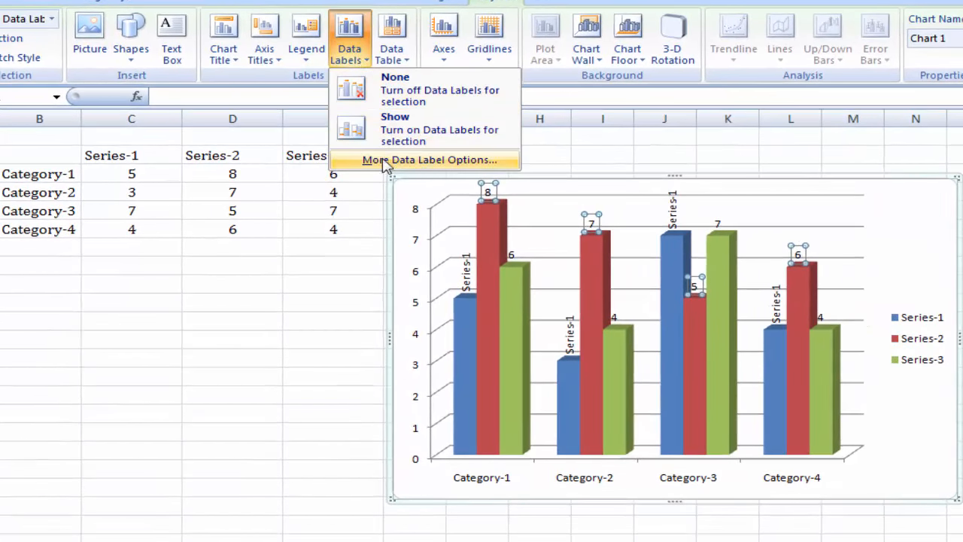
click(420, 161)
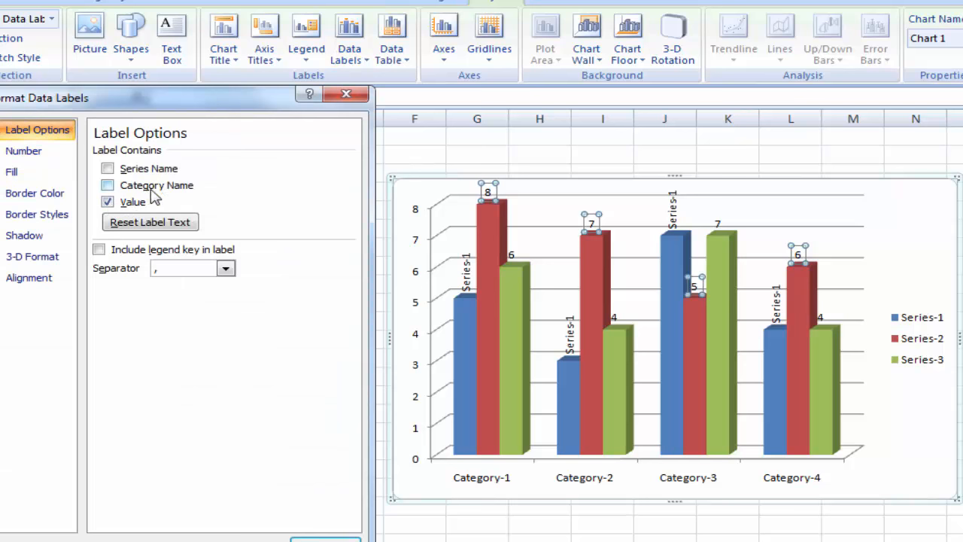
click(108, 202)
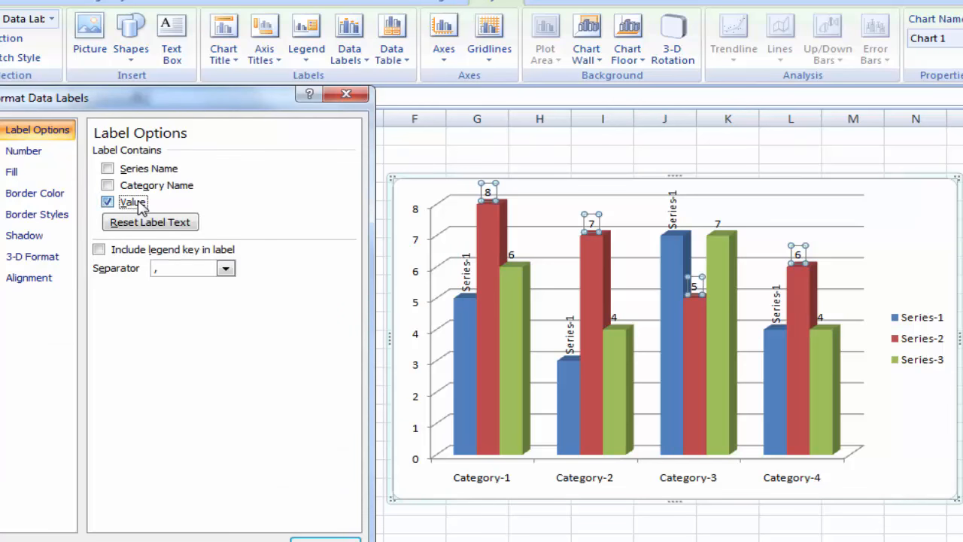
click(123, 169)
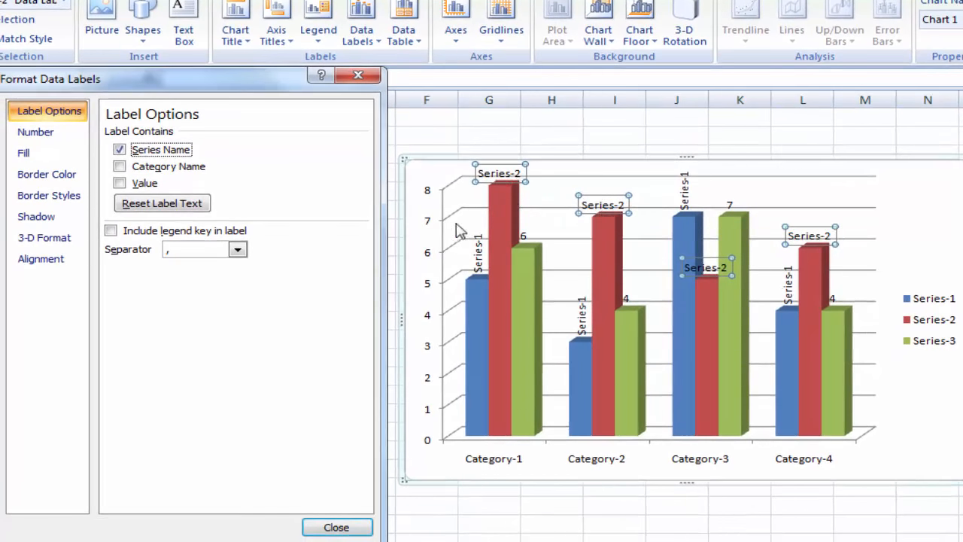
Step: Set the text direction of the Series-2 data labels to Rotate all text 270° and finish formatting them
click(49, 259)
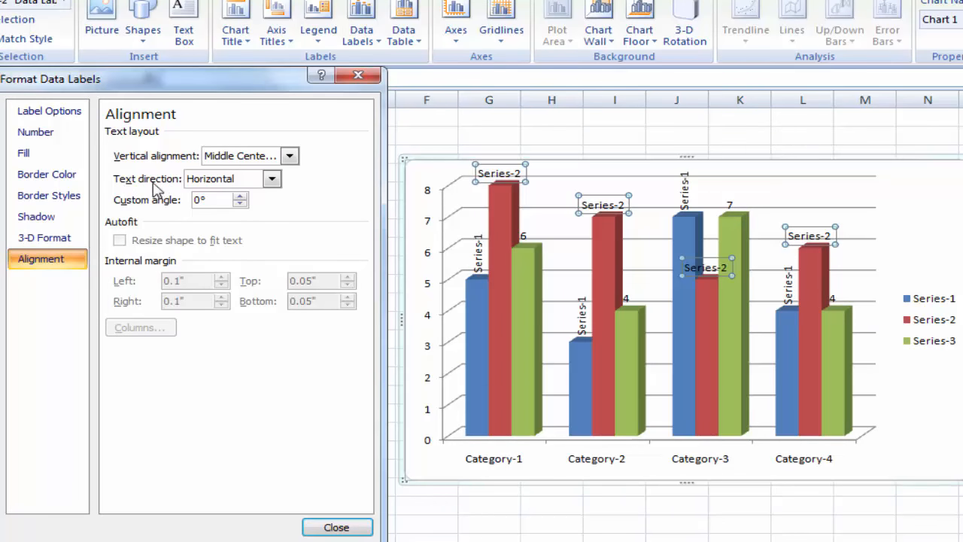
click(272, 179)
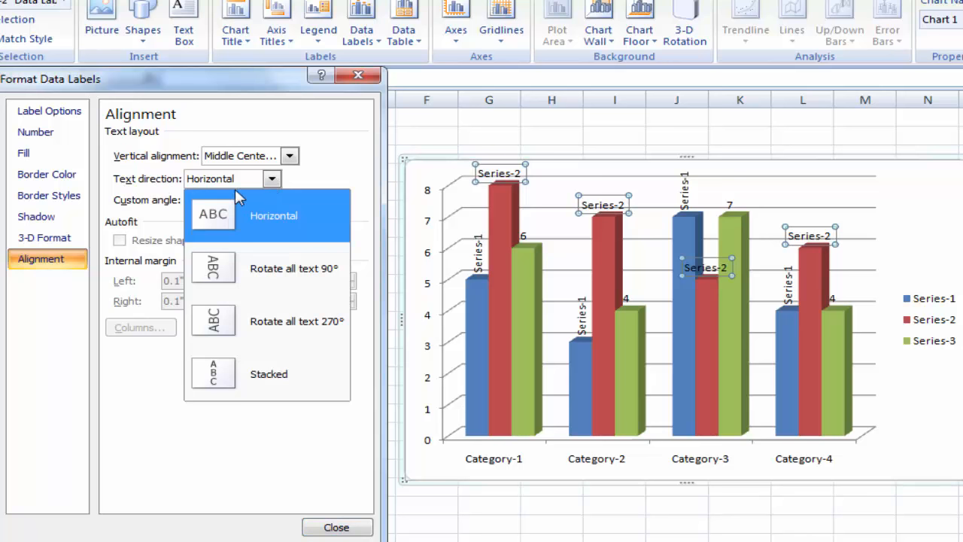
click(309, 323)
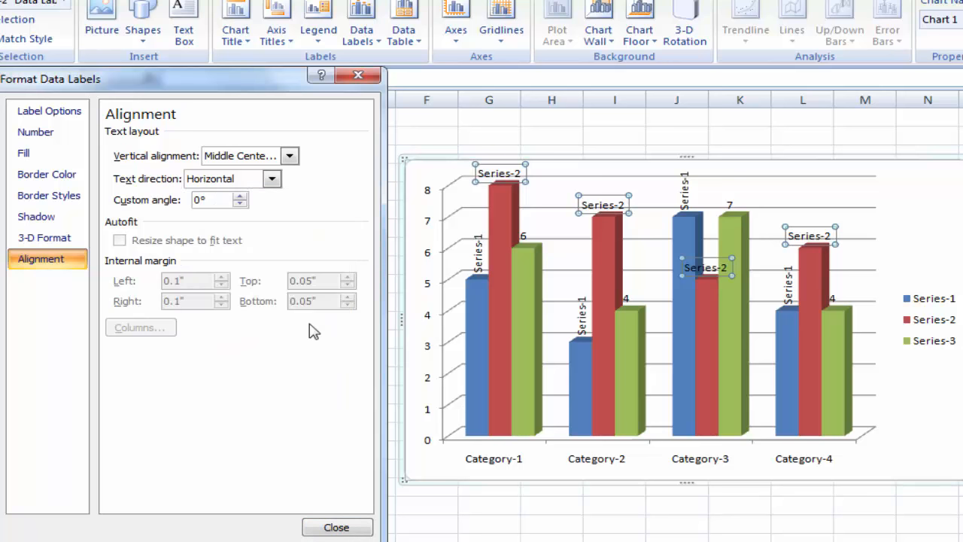
click(338, 527)
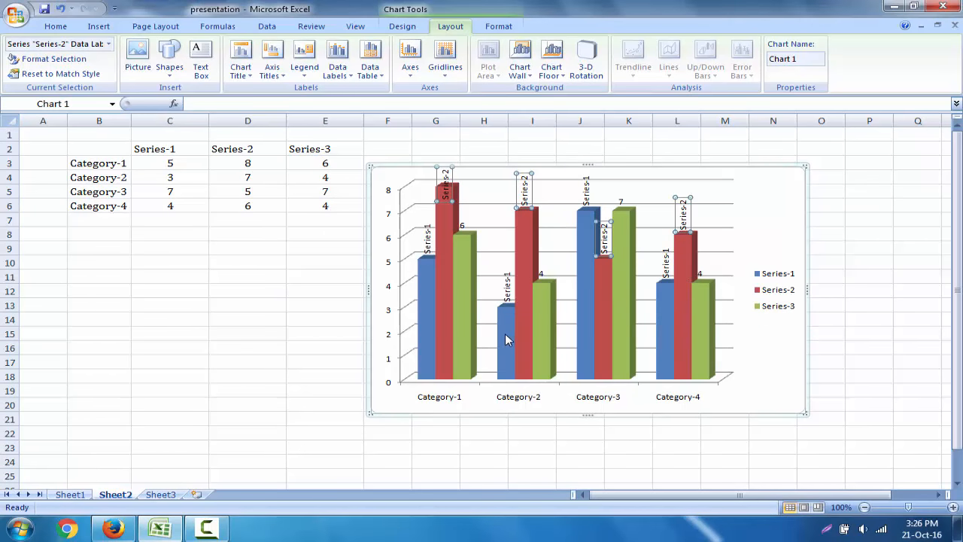
click(805, 204)
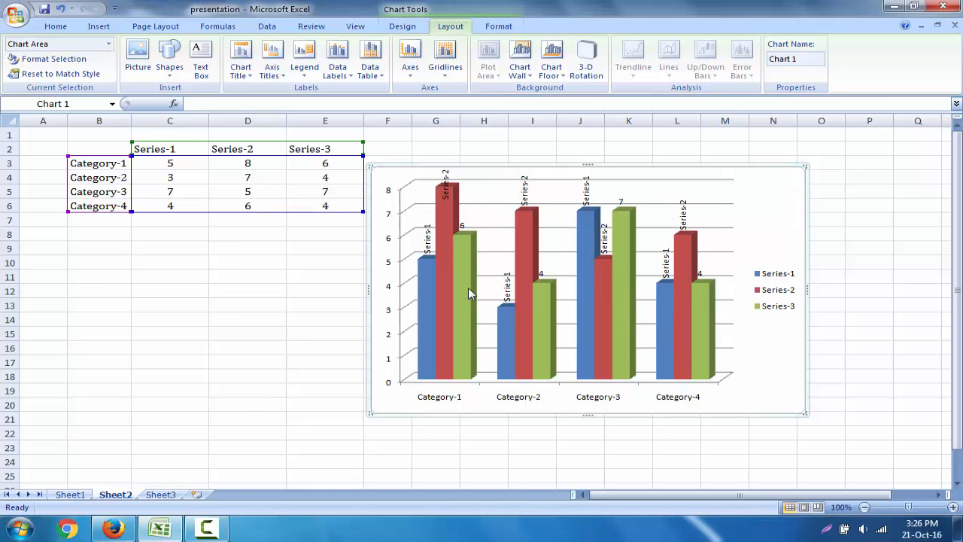
Step: Format the Series-3 data labels to contain only the series name instead of the value
mouse_move(465, 302)
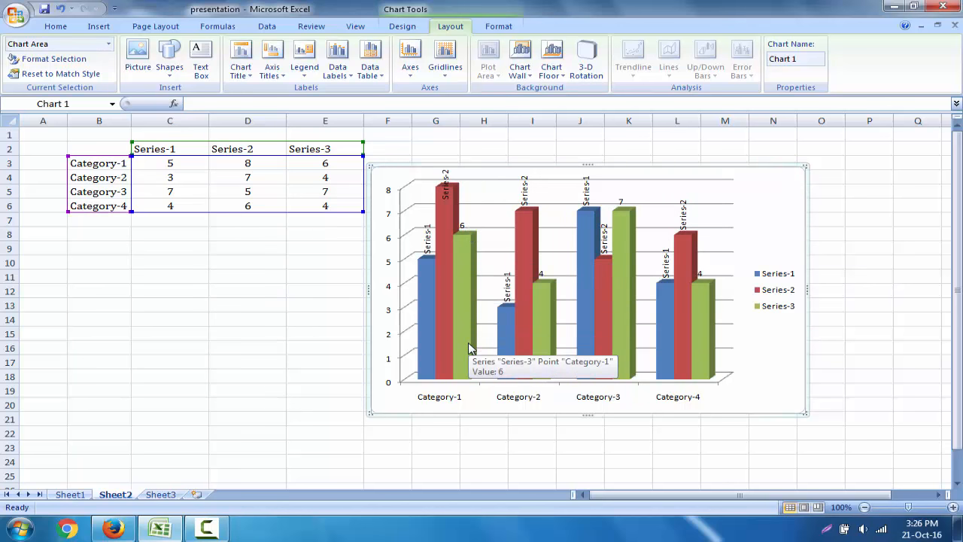
click(461, 226)
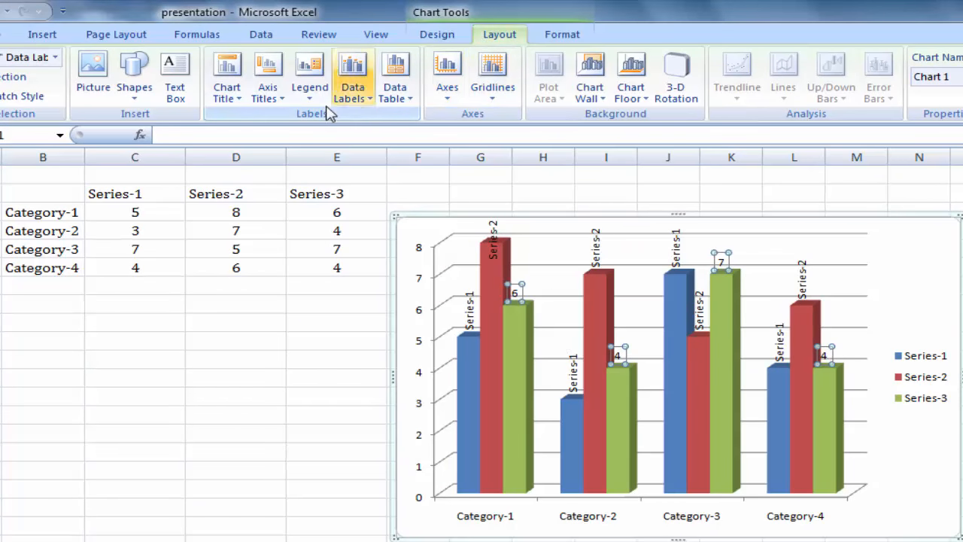
click(358, 105)
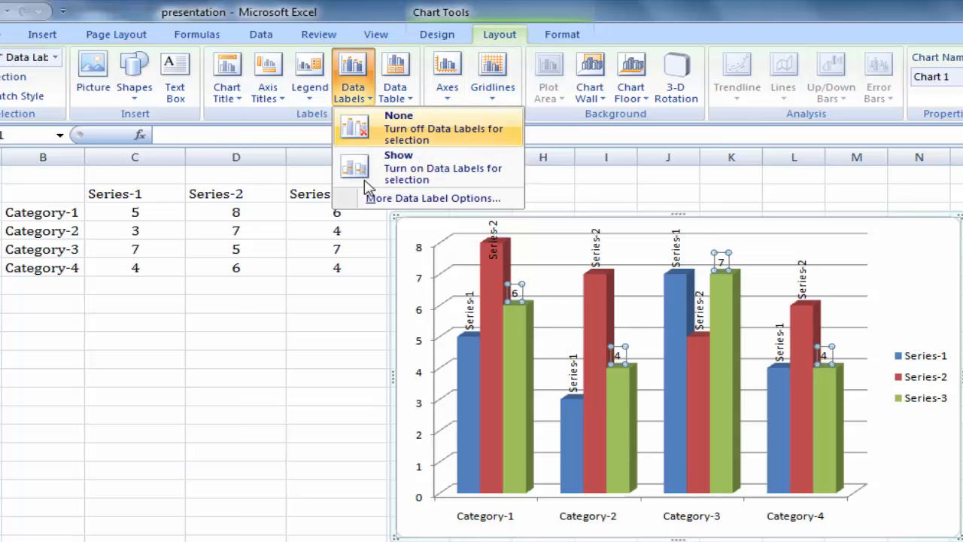
click(443, 198)
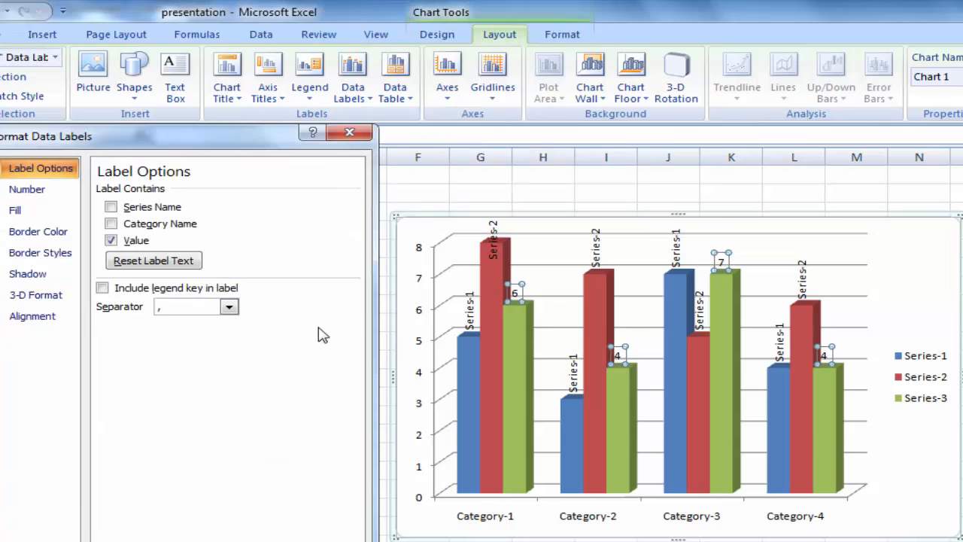
click(142, 241)
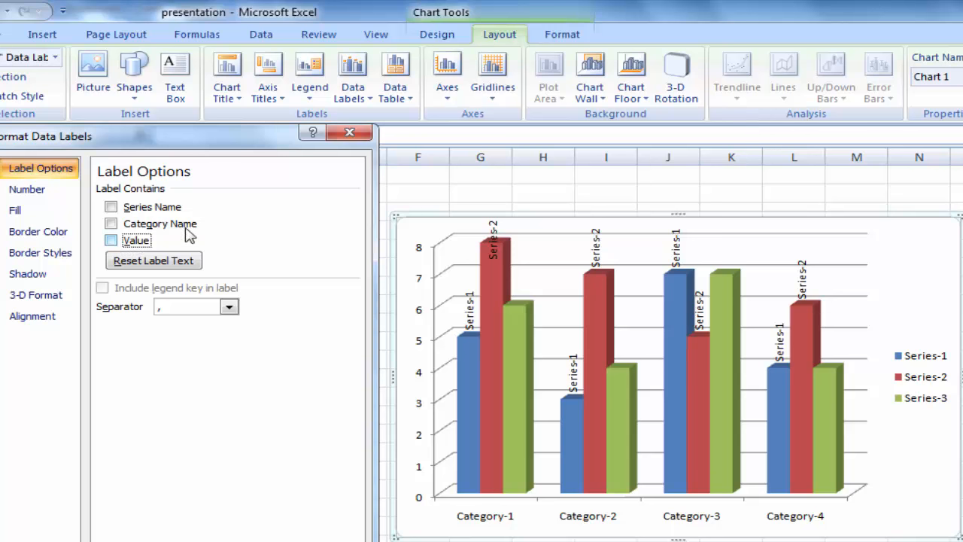
click(159, 214)
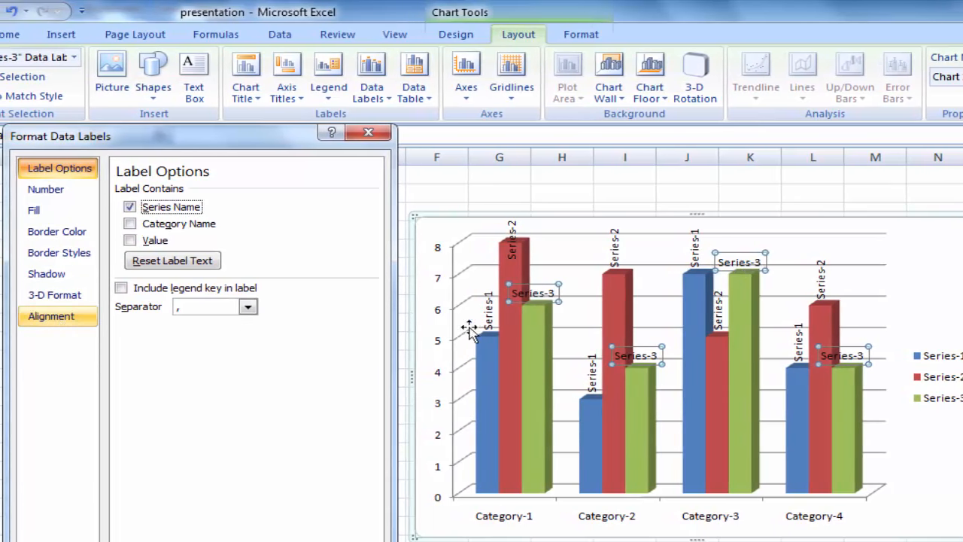
Step: Set the text direction of the Series-3 data labels to Rotate all text 270° and finish formatting them
click(54, 317)
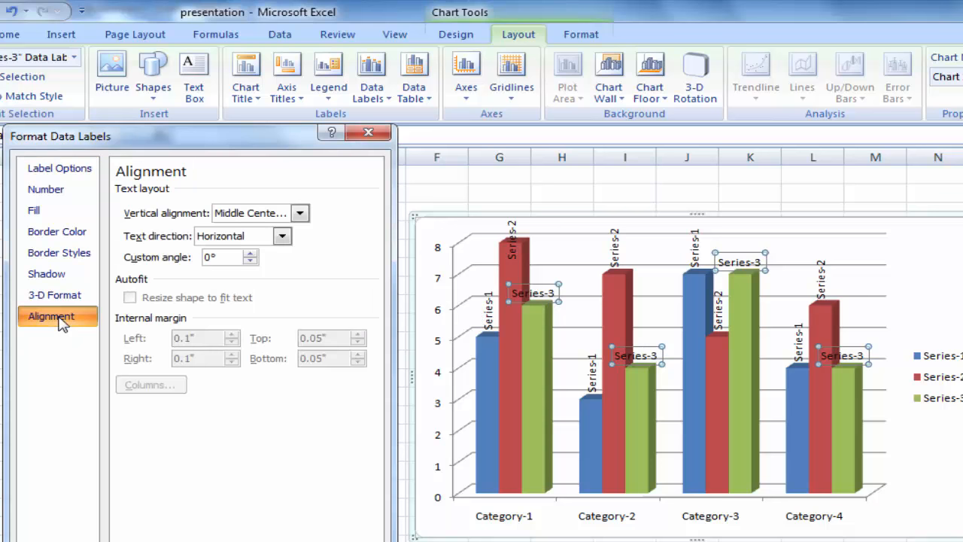
click(281, 236)
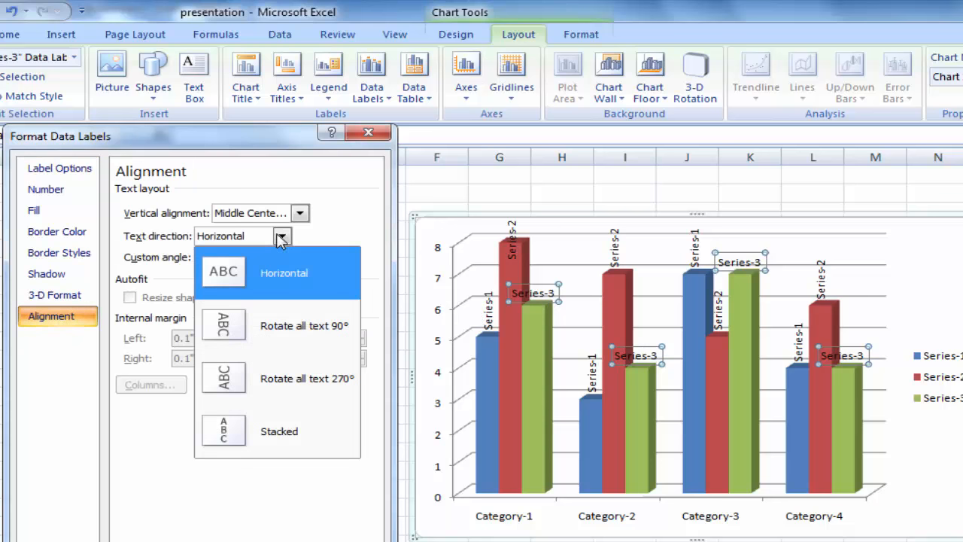
click(314, 391)
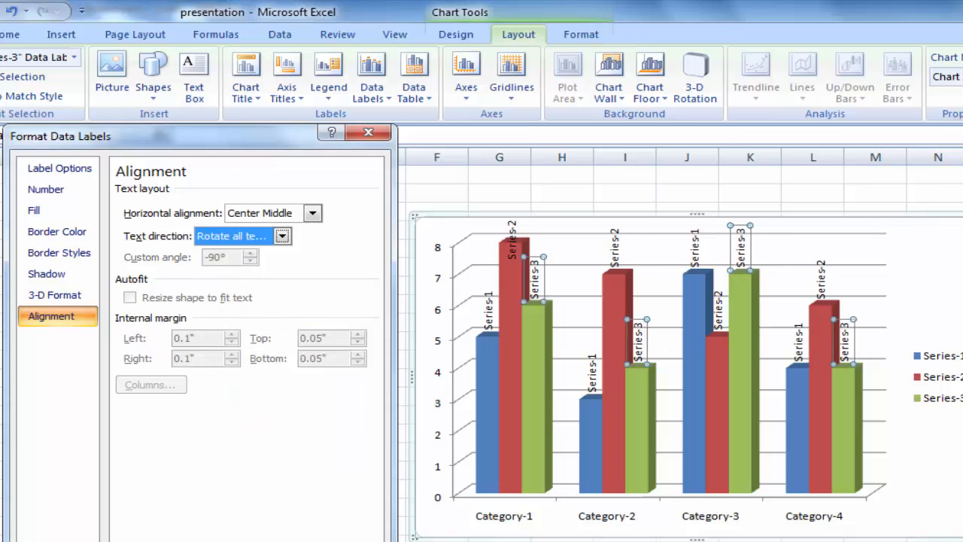
click(357, 540)
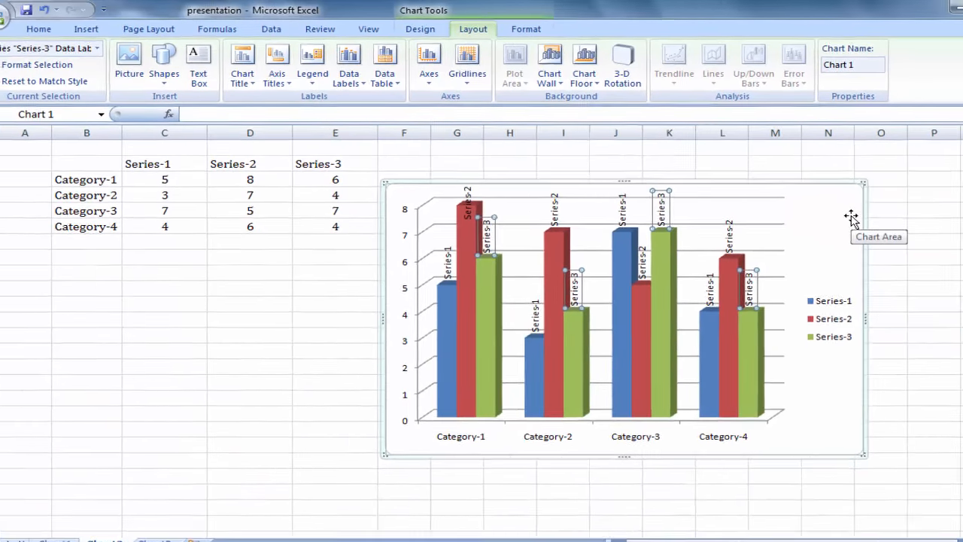
click(958, 259)
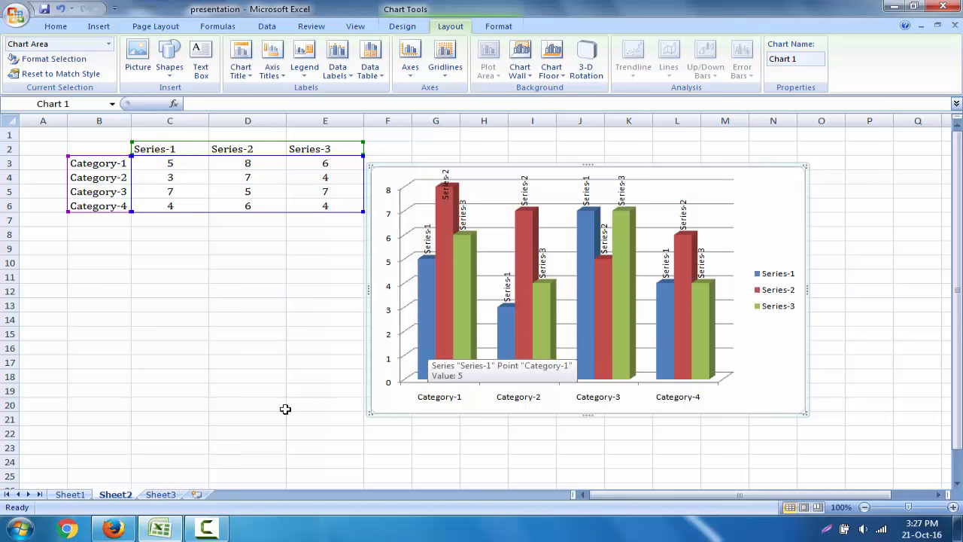
Step: Switch to the Gmail message in Firefox and review its subject, the request about naming the three columns, and the sample chart
click(113, 529)
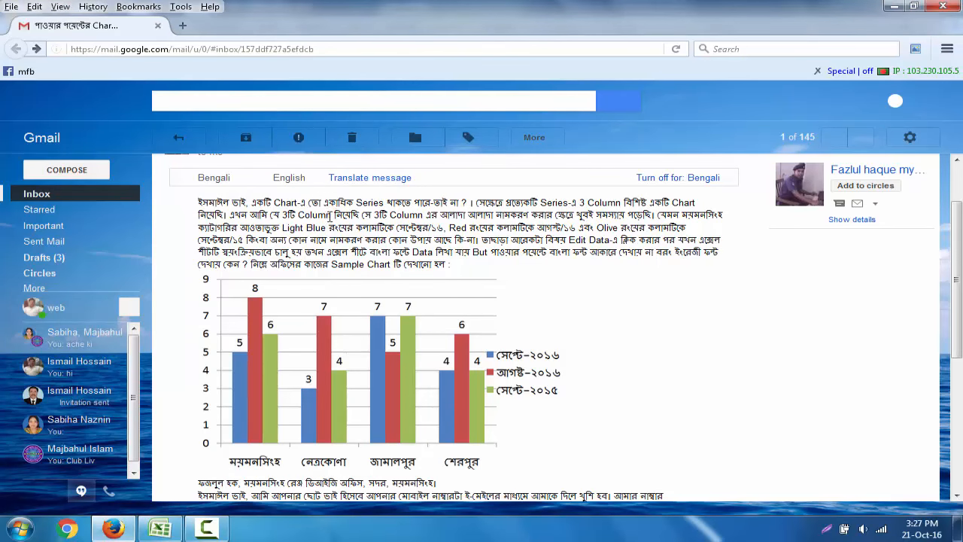
drag(318, 214, 451, 216)
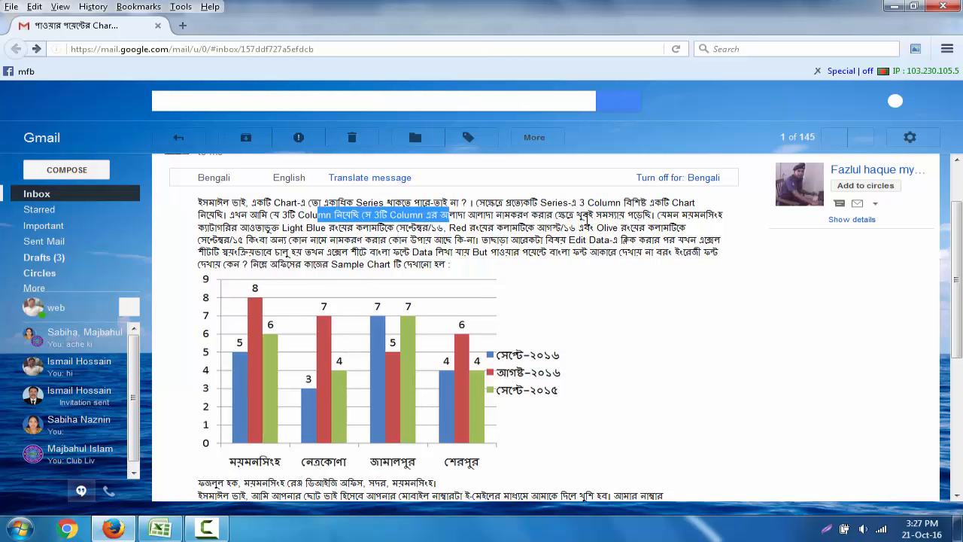
click(686, 219)
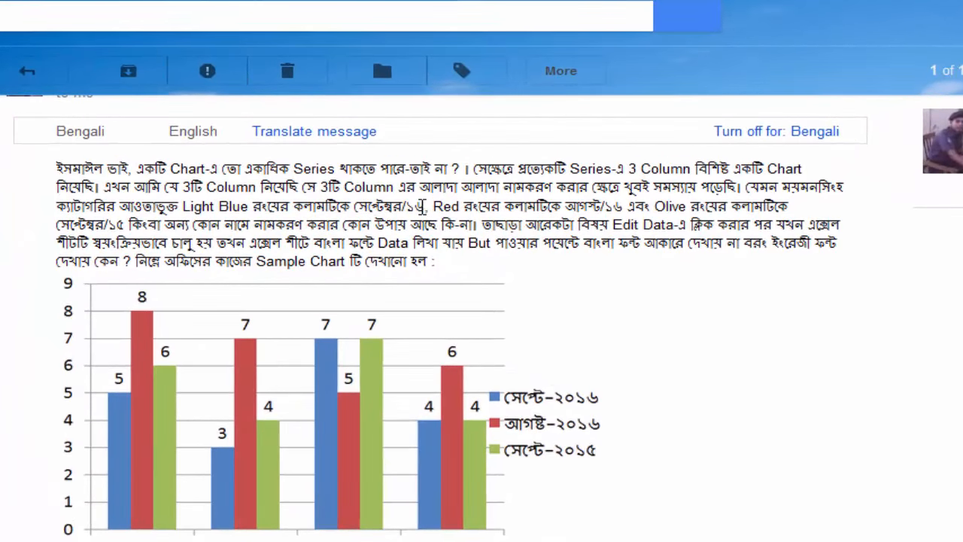
drag(422, 207, 367, 208)
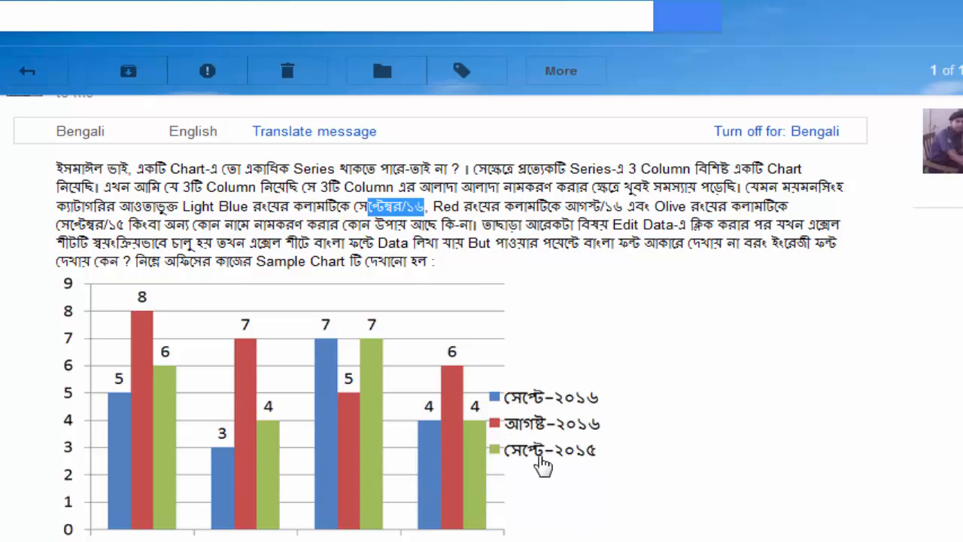
scroll(543, 461, up, 1)
scroll(554, 436, up, 1)
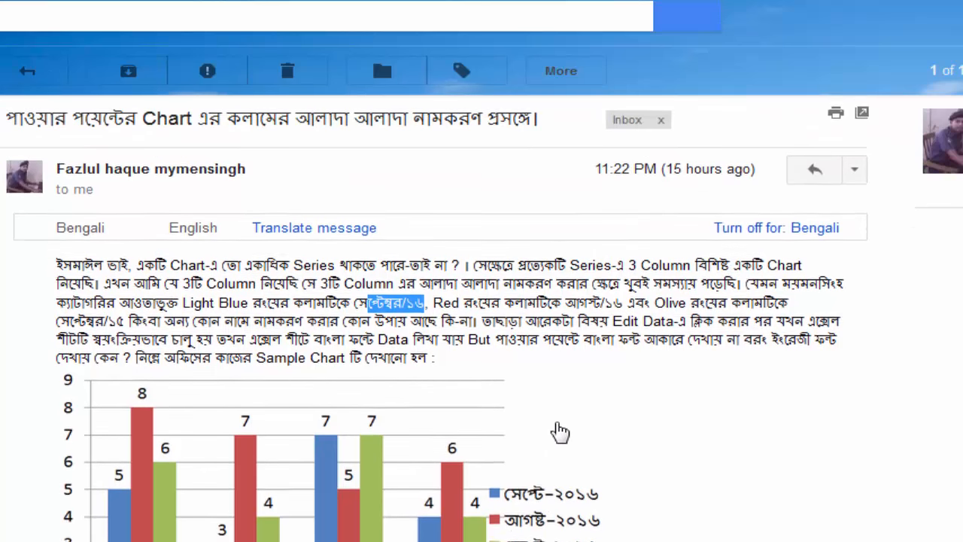
drag(7, 126, 559, 129)
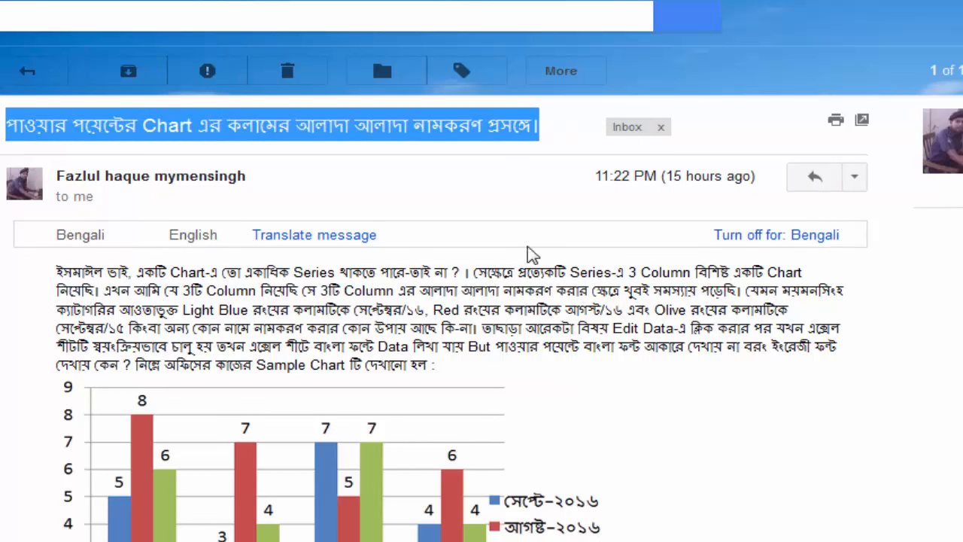
scroll(606, 416, down, 1)
scroll(606, 416, down, 2)
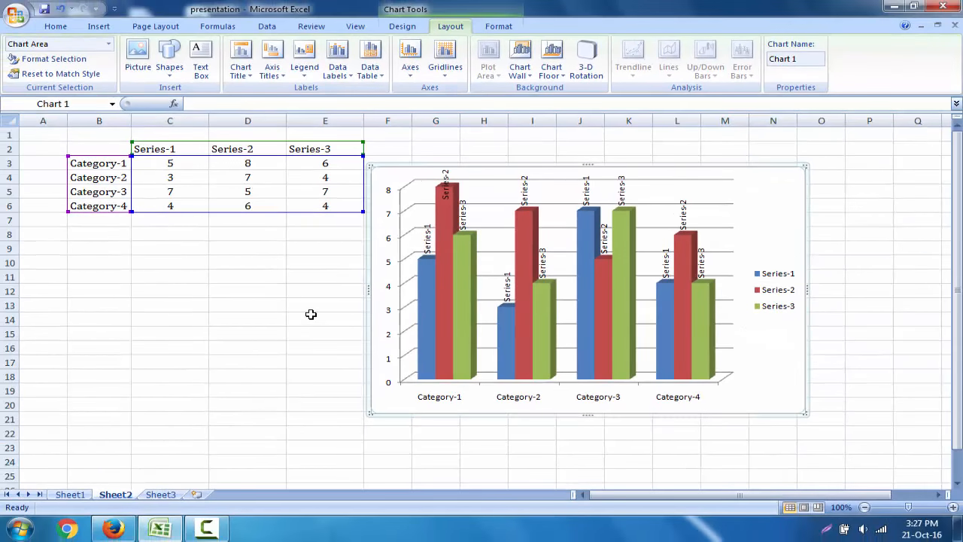
Step: Deselect the worksheet chart, then start Microsoft Office PowerPoint 2007 and give the first slide the Blank layout
click(169, 334)
click(169, 405)
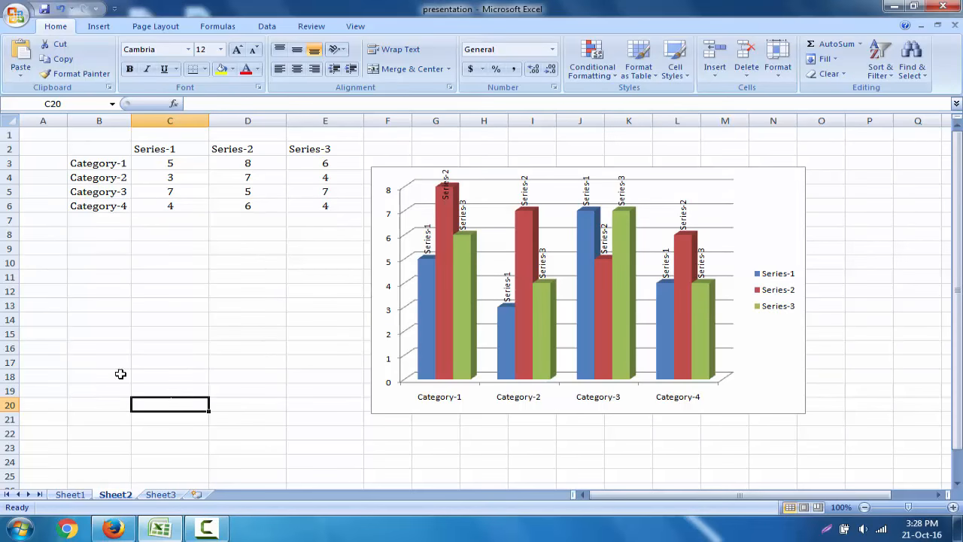
click(22, 534)
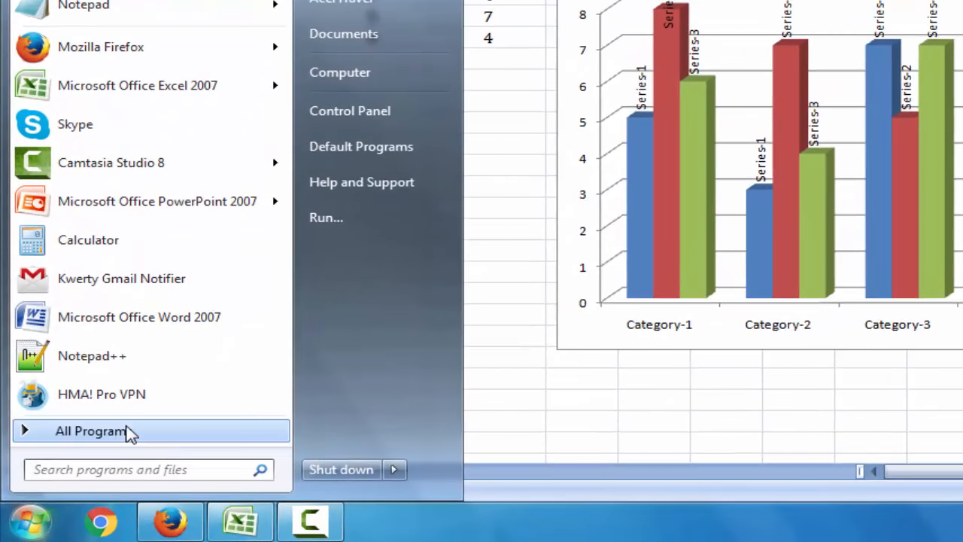
click(87, 470)
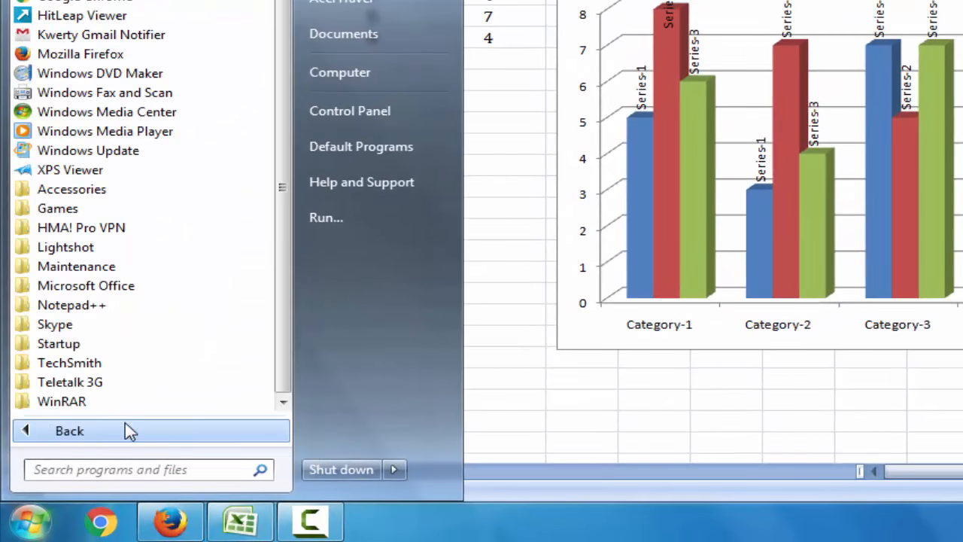
click(144, 292)
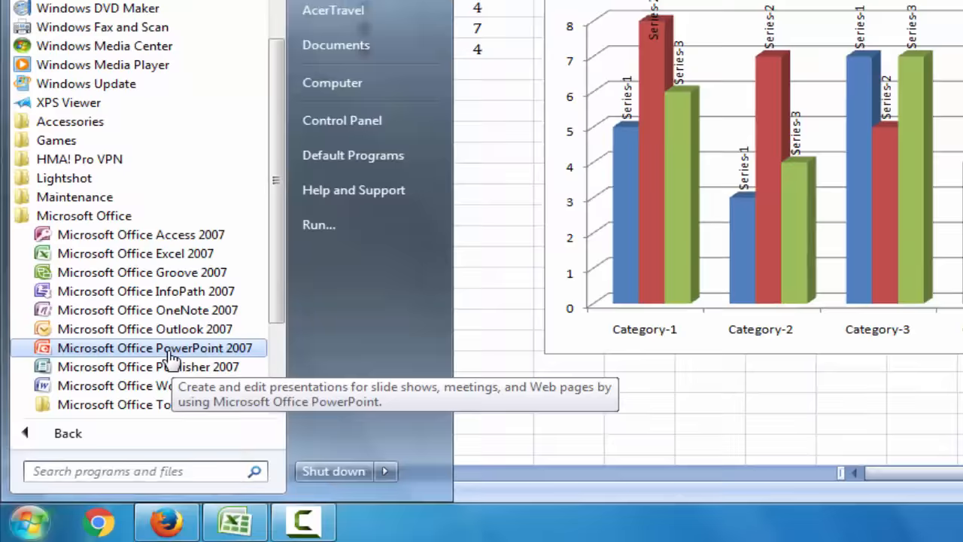
click(178, 348)
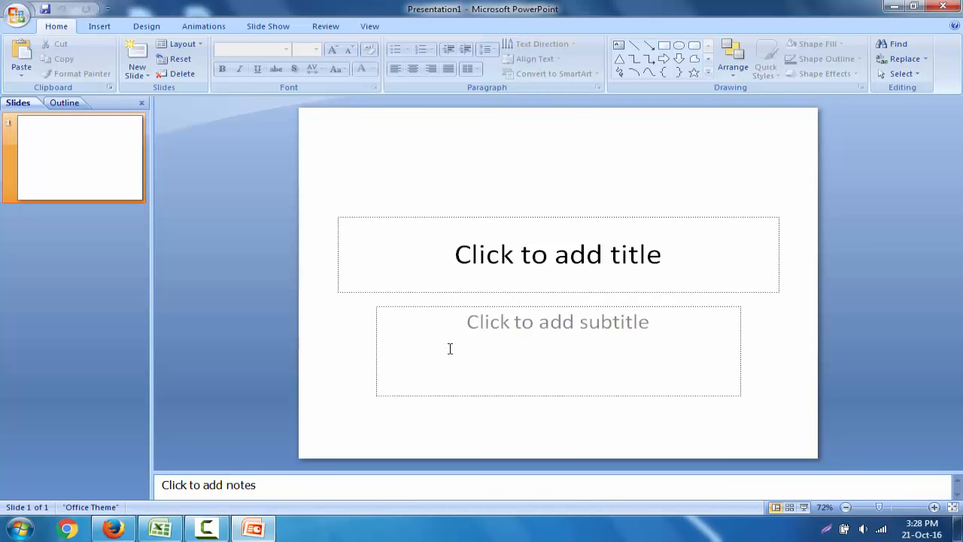
click(200, 47)
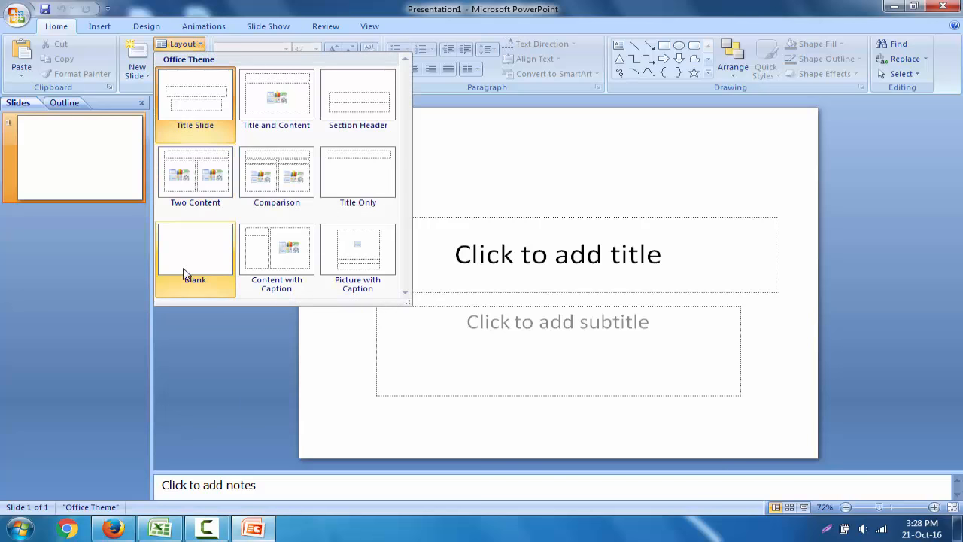
click(205, 255)
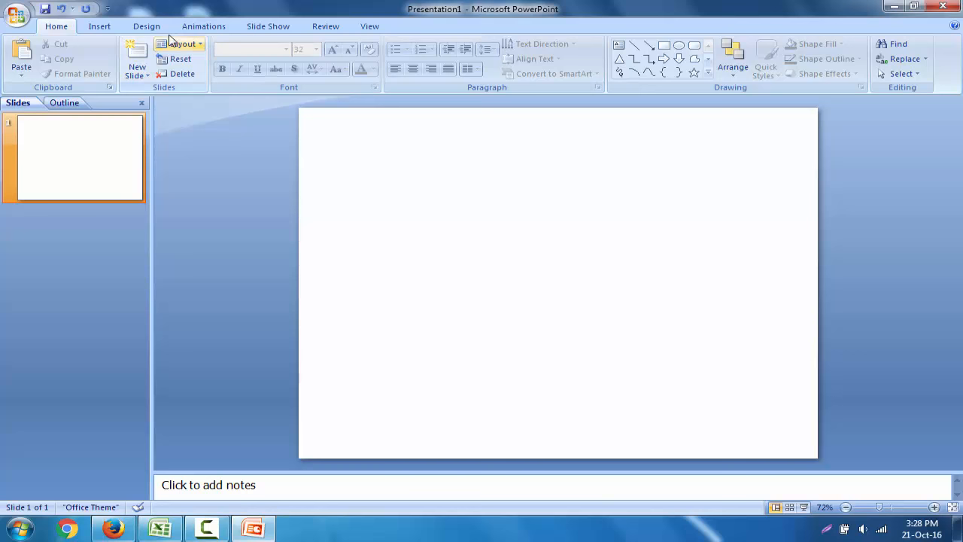
Step: Apply the Flow theme to the presentation and change its theme colors to Technic
click(146, 27)
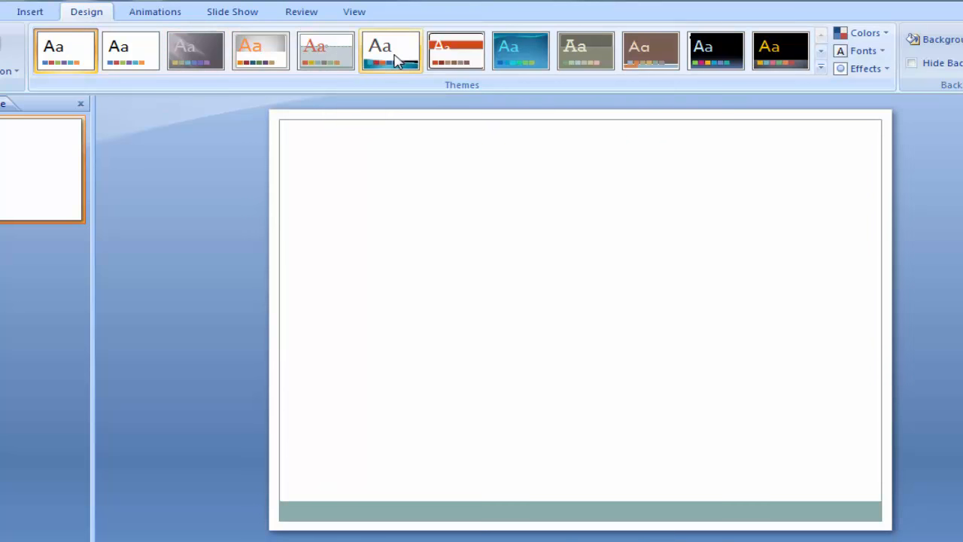
click(527, 58)
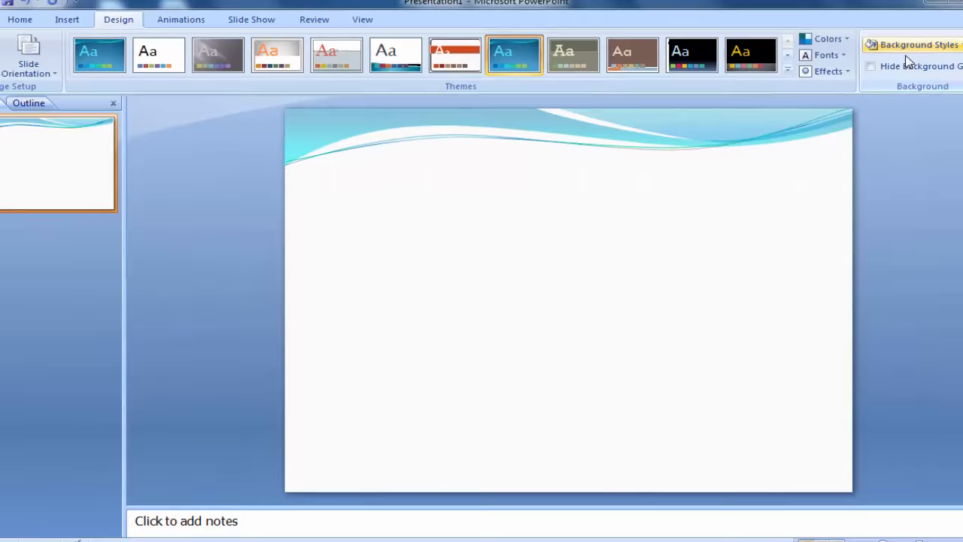
click(840, 42)
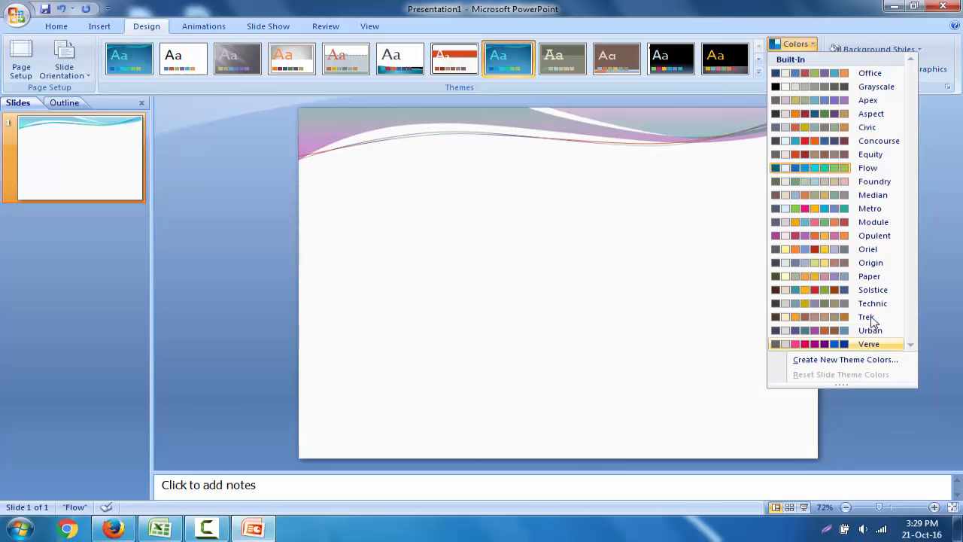
click(884, 307)
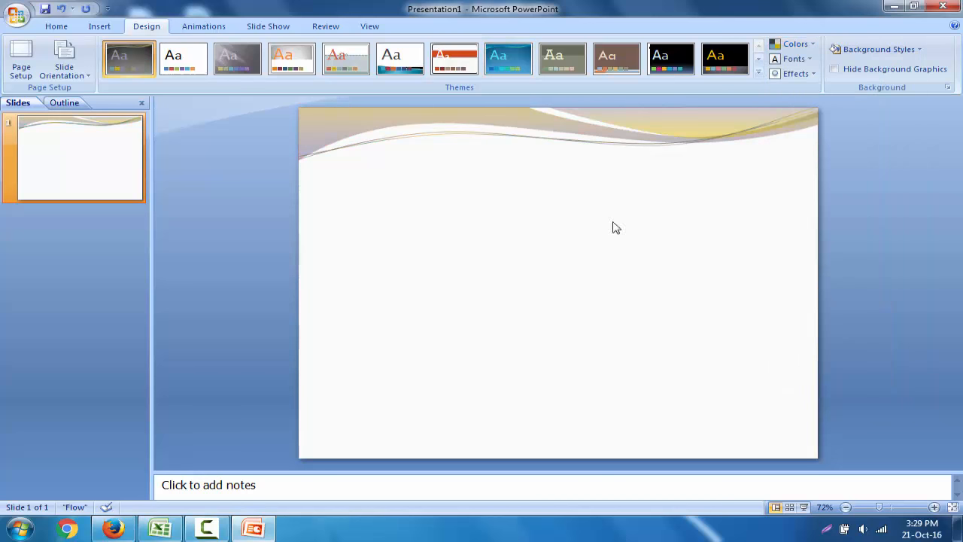
Step: Insert a clustered column chart with the default sample data on the blank slide
click(100, 27)
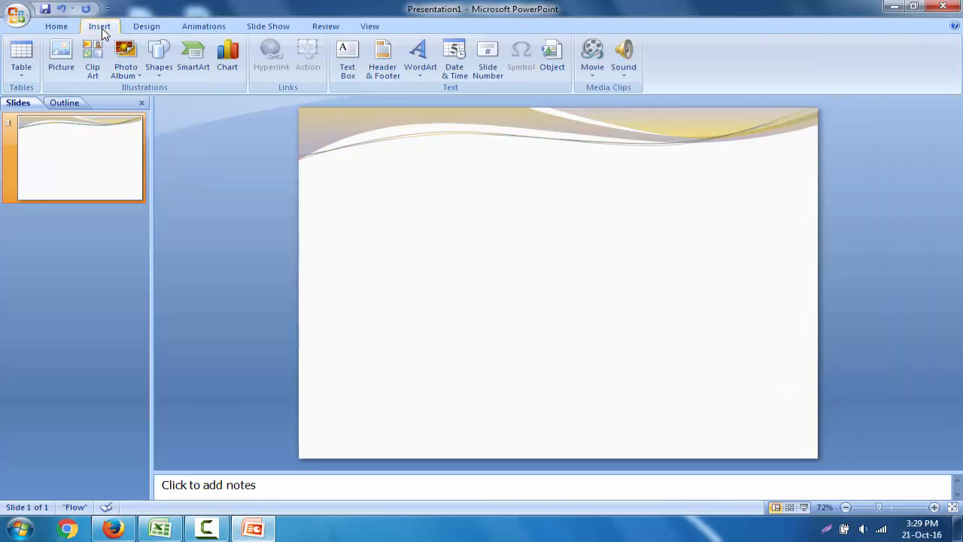
click(233, 66)
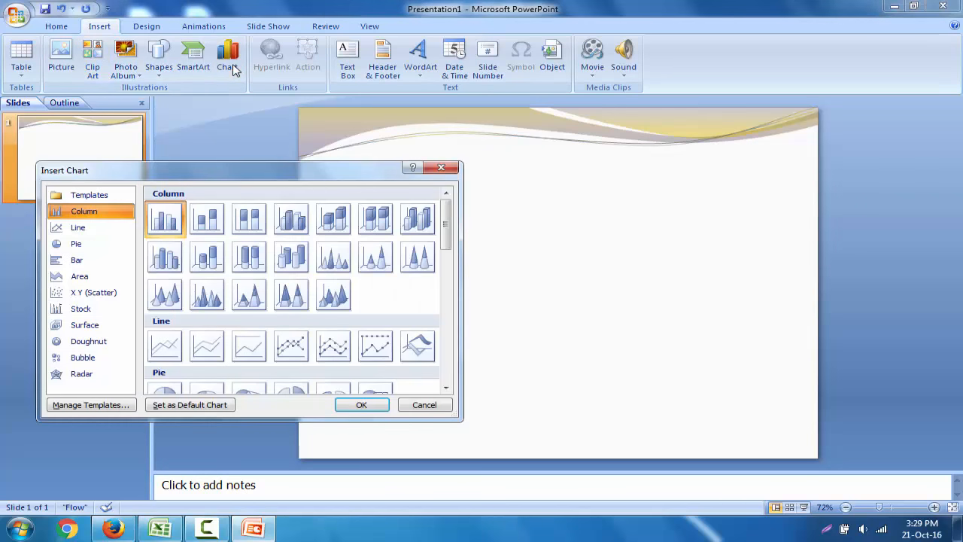
click(361, 405)
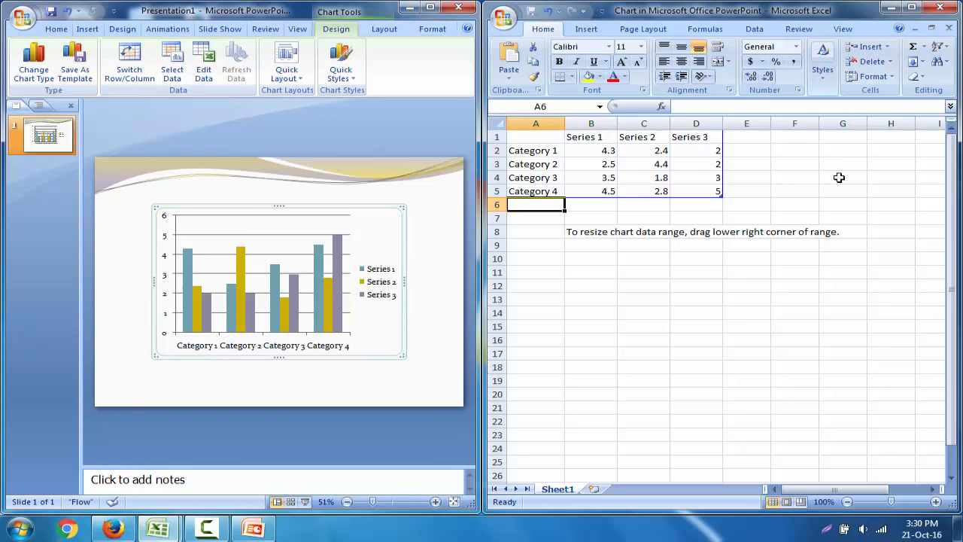
click(154, 356)
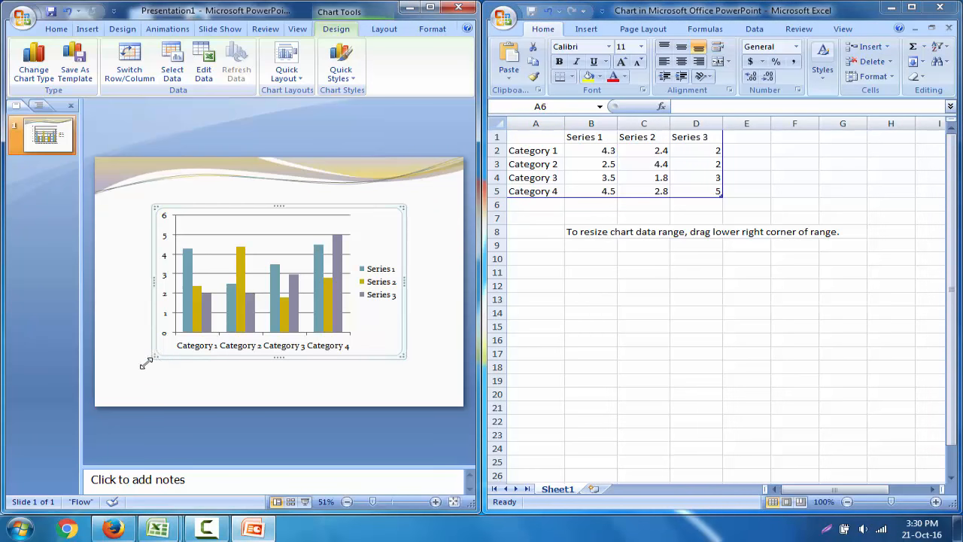
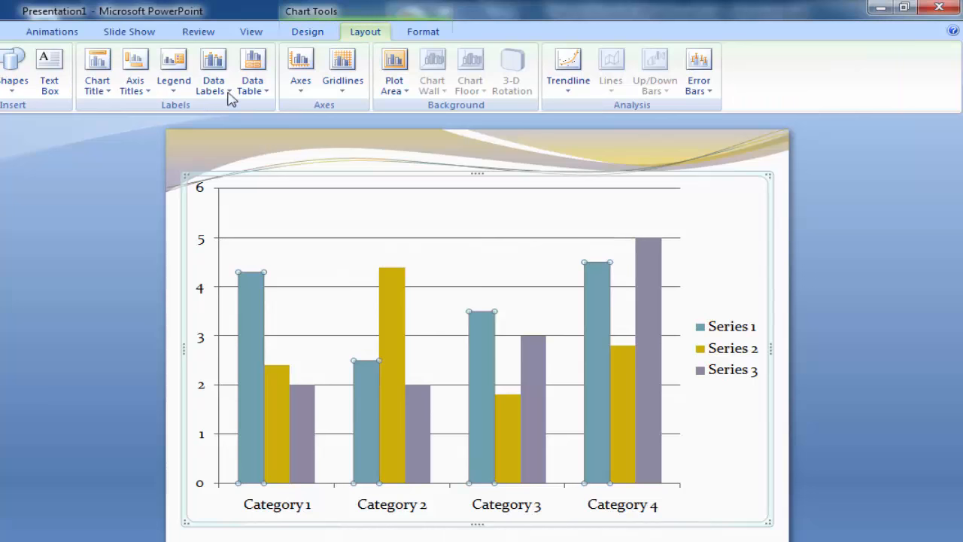
Step: Add Outside End data labels to Series 1 first and to every series in the chart
click(223, 91)
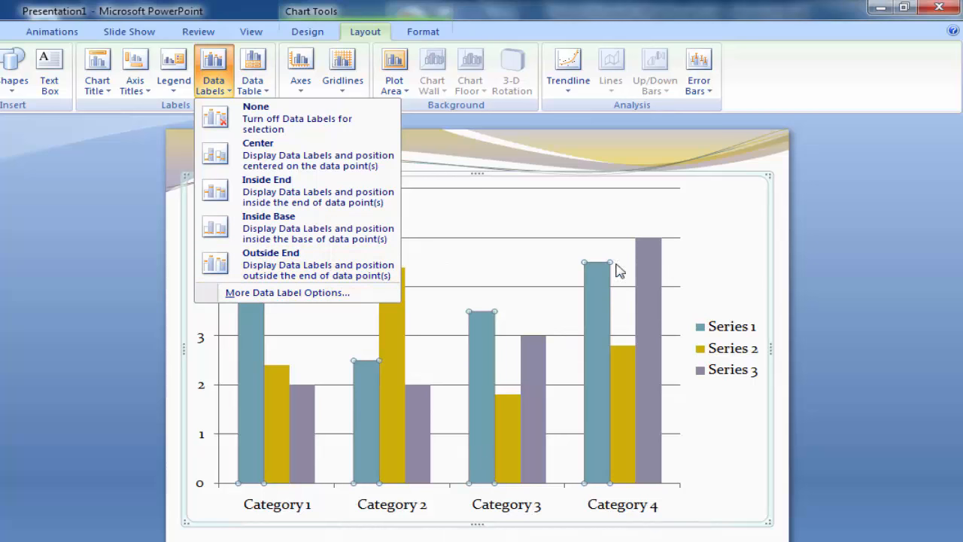
click(329, 269)
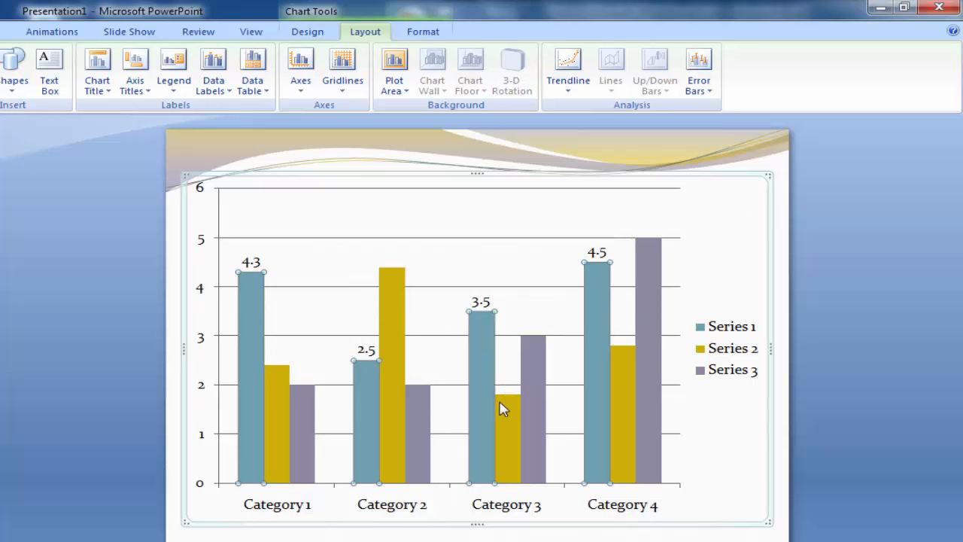
click(256, 305)
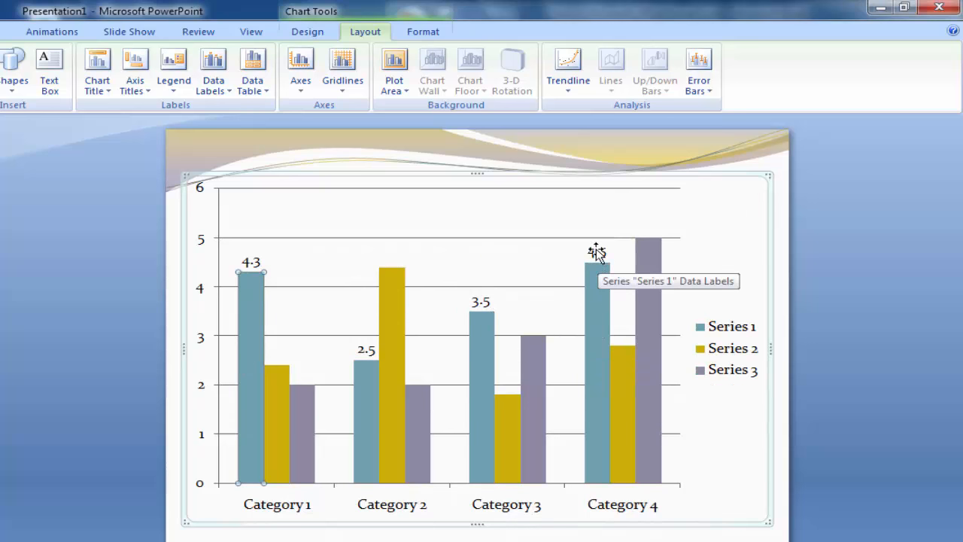
click(738, 184)
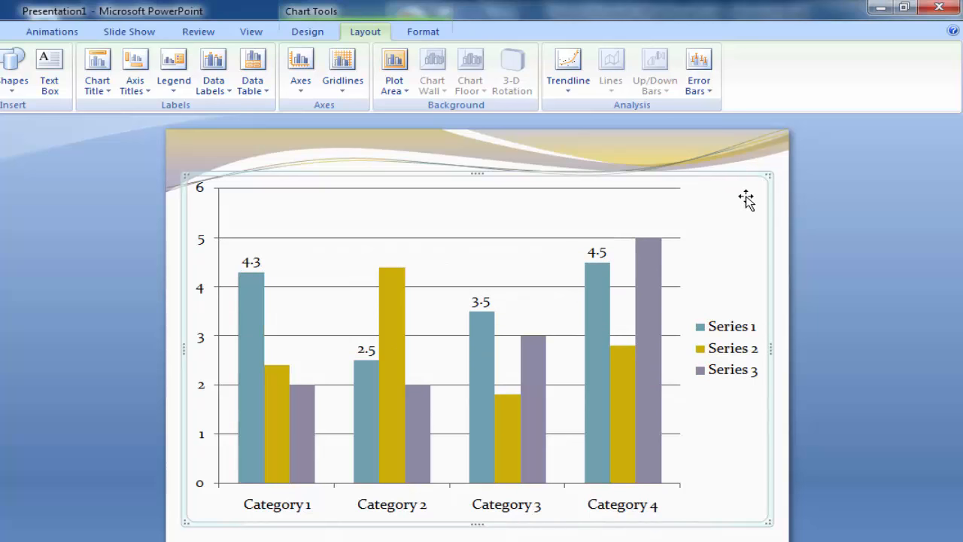
click(222, 91)
click(282, 262)
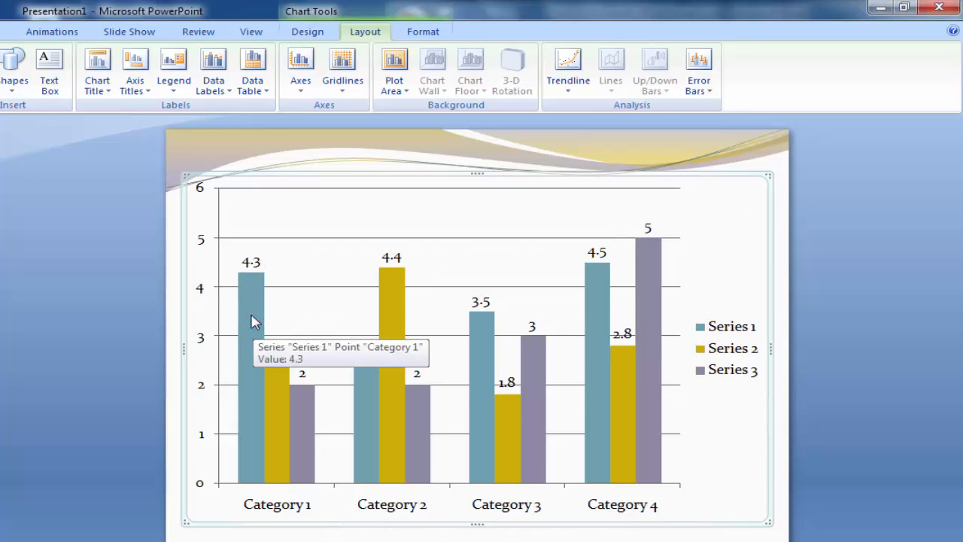
Step: Make the Series 1 data labels show the series name instead of the value
click(251, 264)
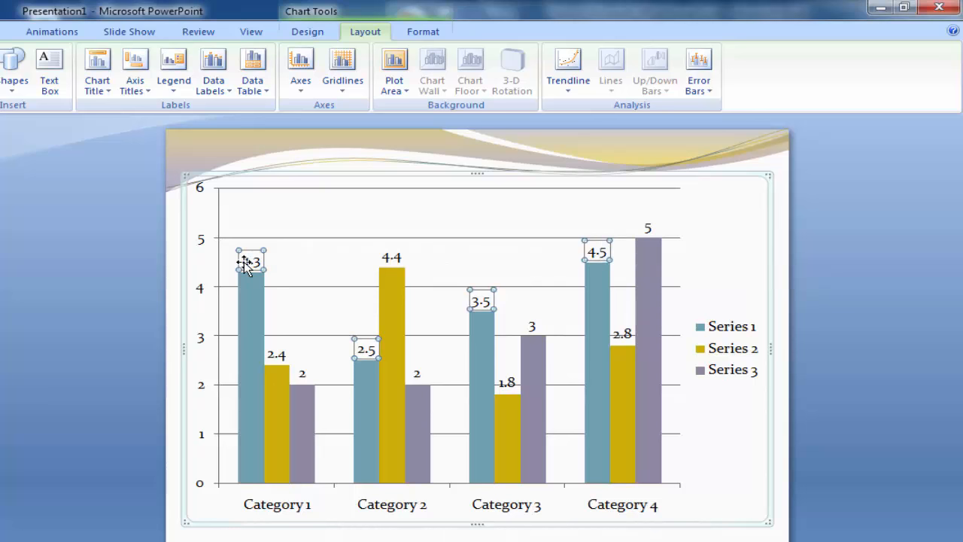
click(209, 89)
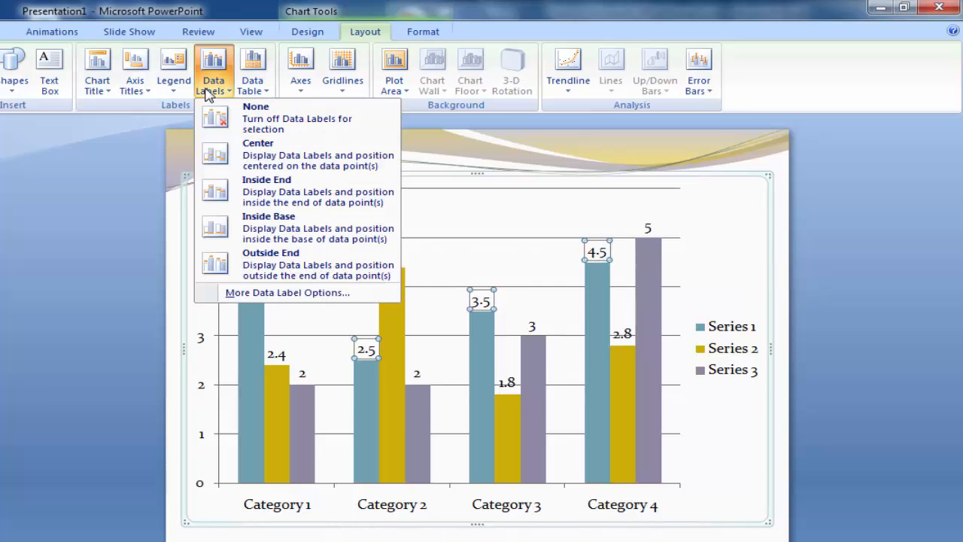
click(269, 295)
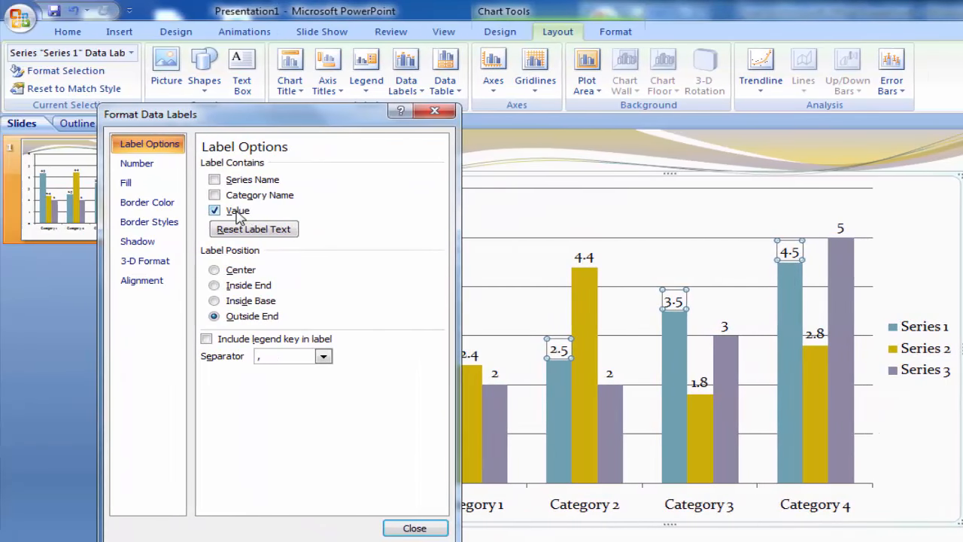
click(343, 194)
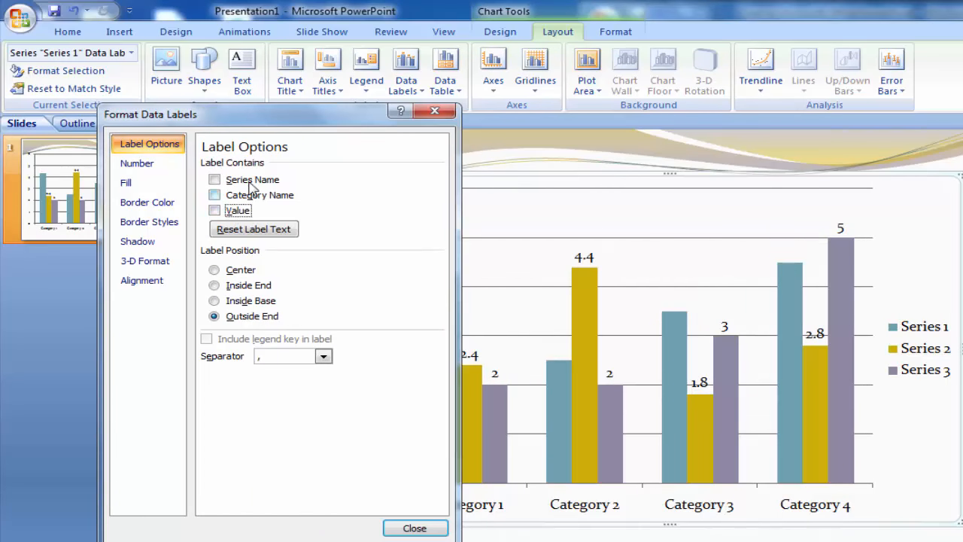
click(250, 181)
drag(307, 122, 231, 123)
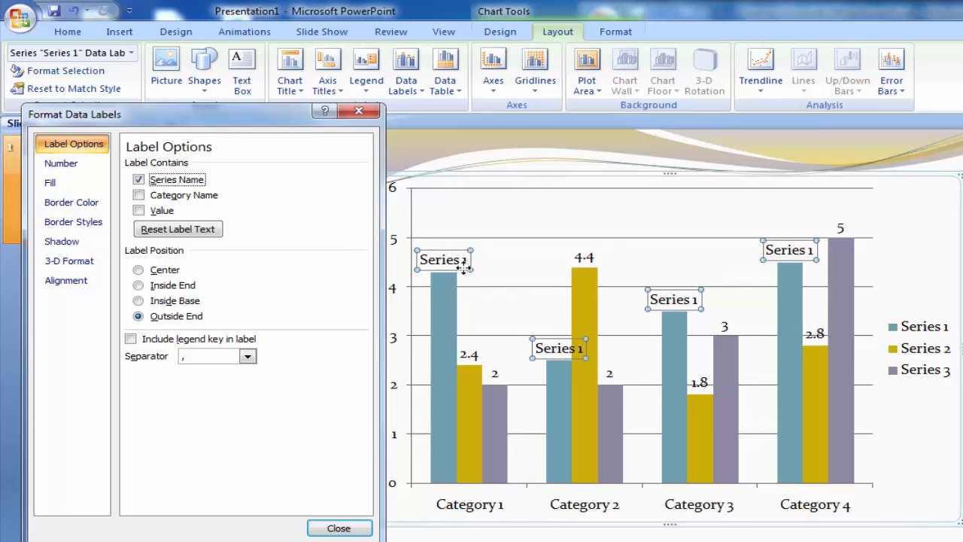
Step: Try the Center, Inside End and Inside Base positions for the horizontal Series 1 labels and return them to Outside End
mouse_move(447, 384)
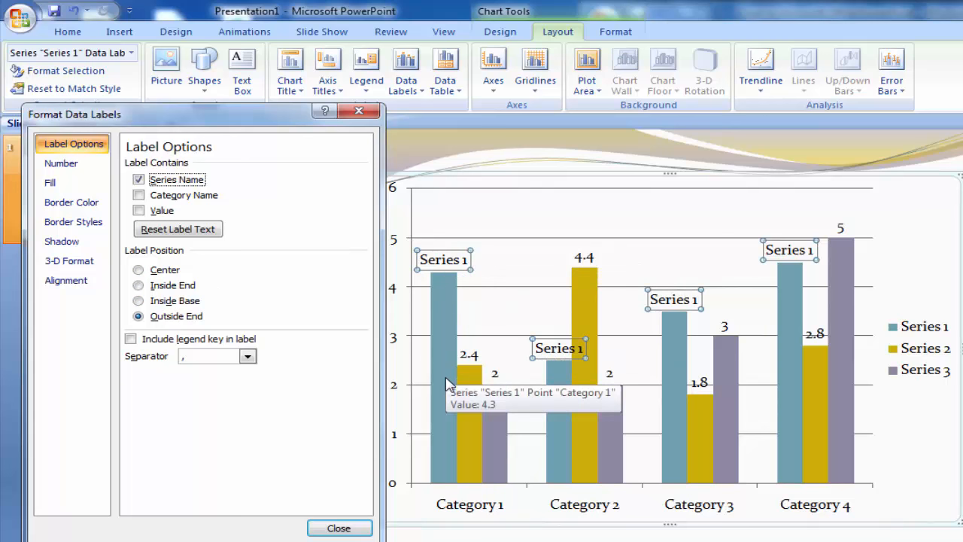
click(164, 275)
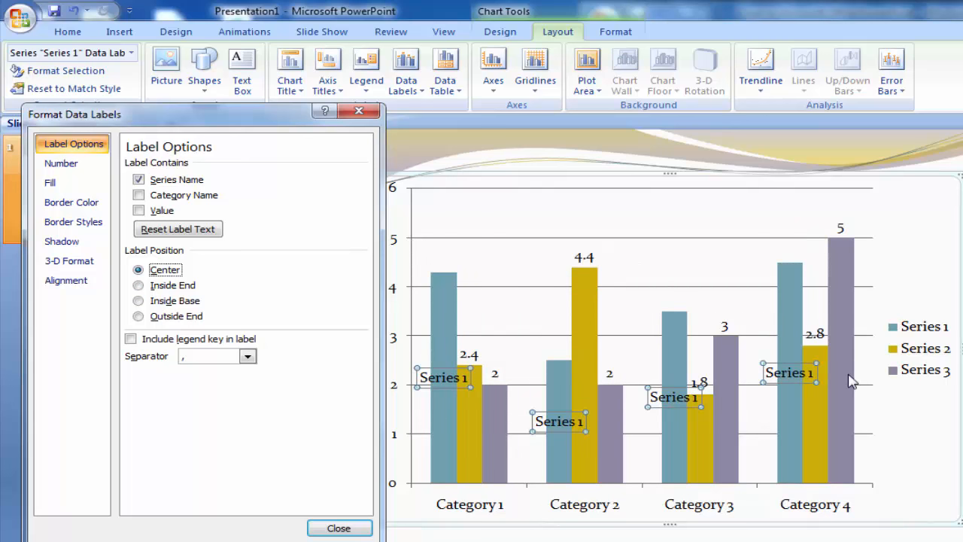
click(173, 286)
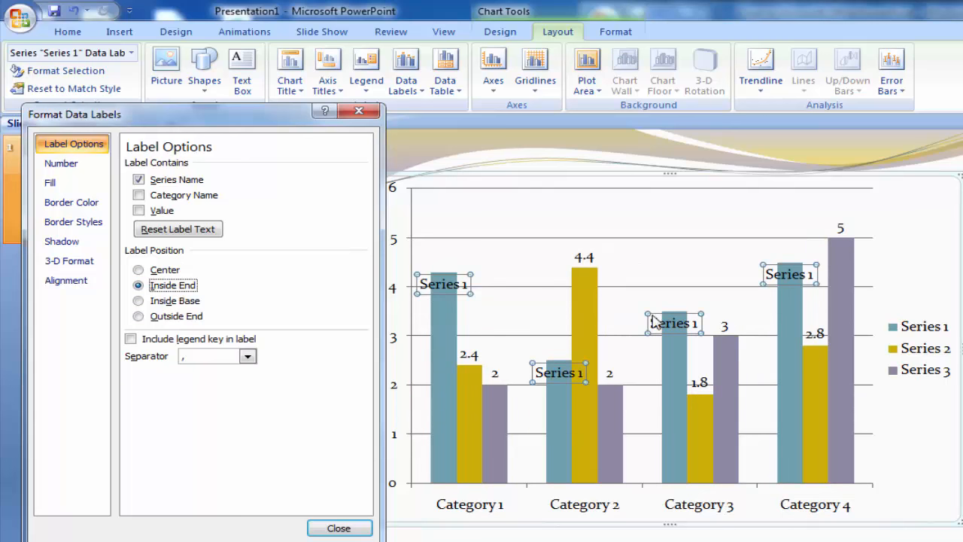
click(179, 301)
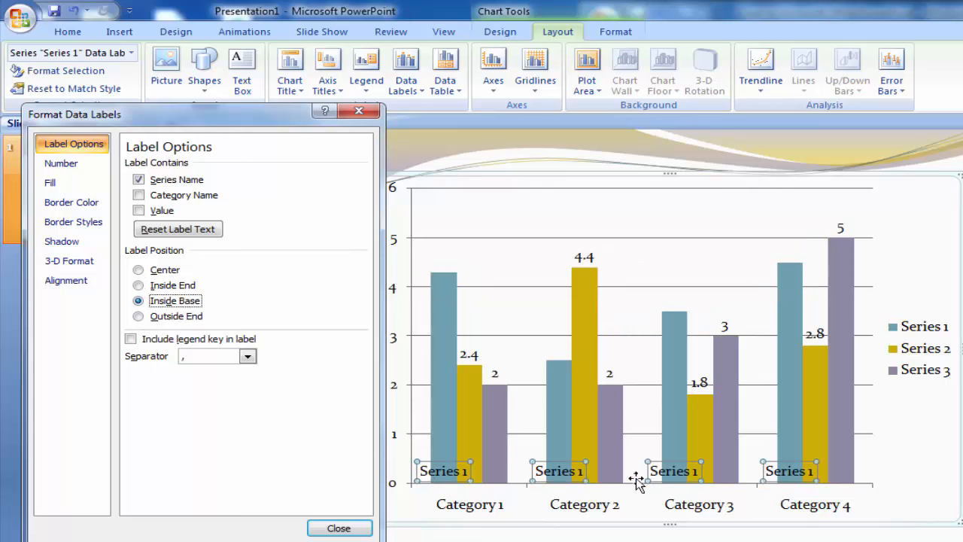
click(190, 322)
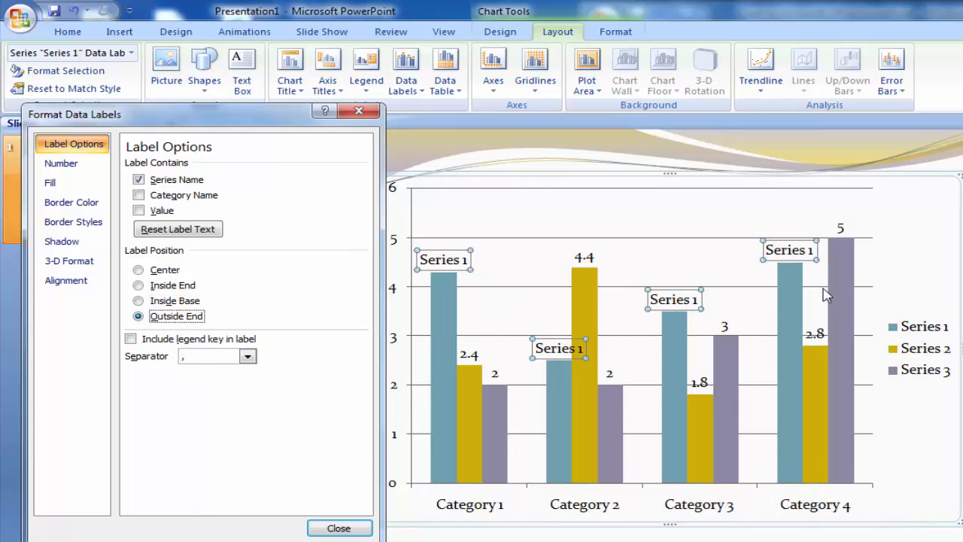
Step: Set the text direction of the Series 1 data labels to Rotate all text 270°
click(75, 284)
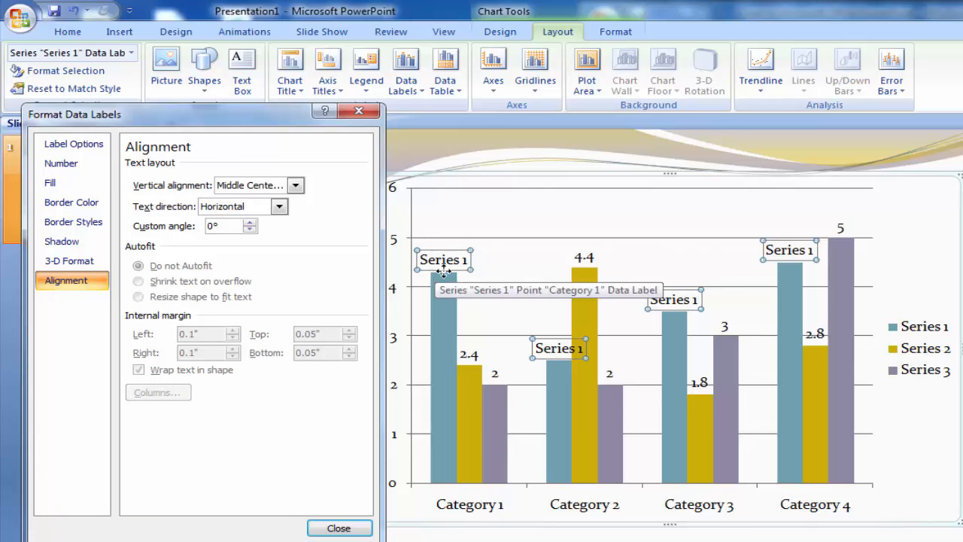
click(278, 208)
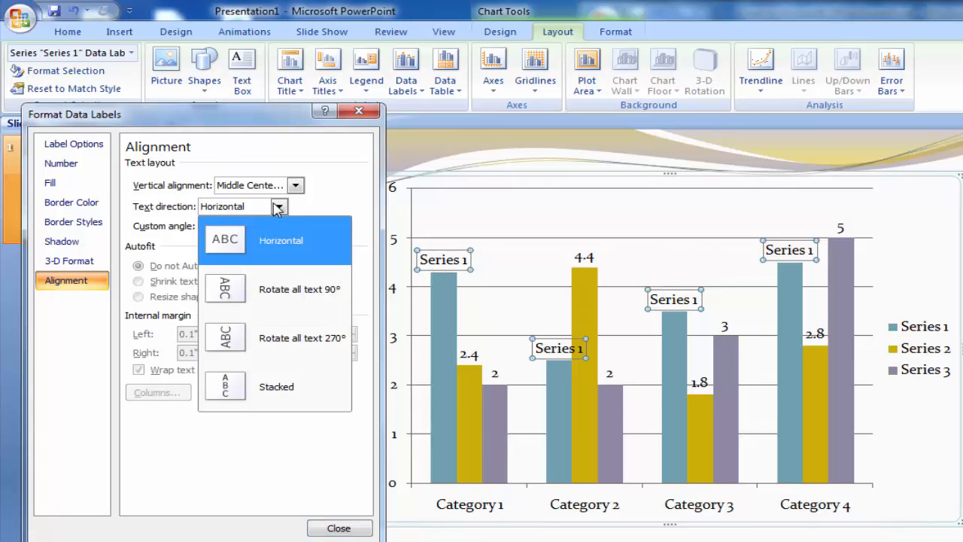
click(319, 344)
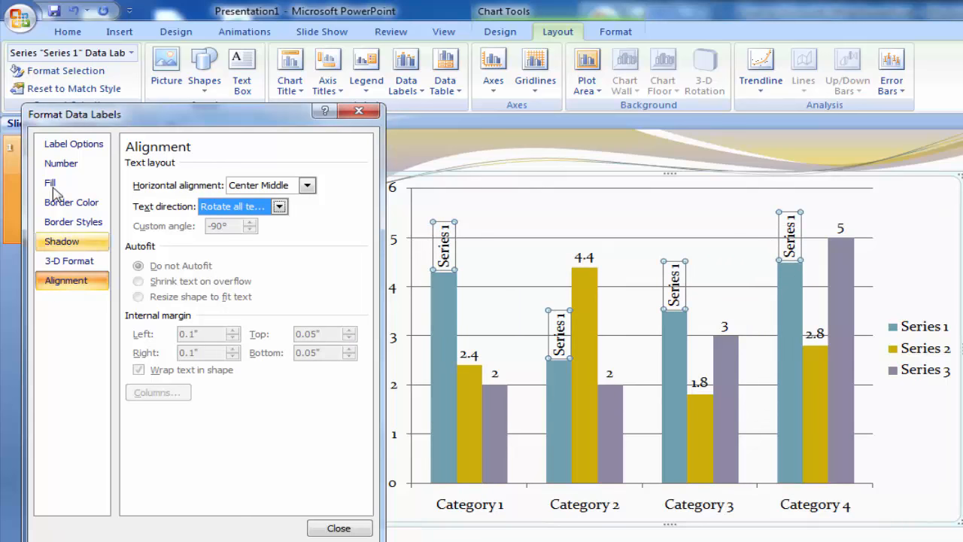
Step: Preview the rotated Series 1 labels at Center, Inside End and Inside Base and restore the Outside End position
click(74, 144)
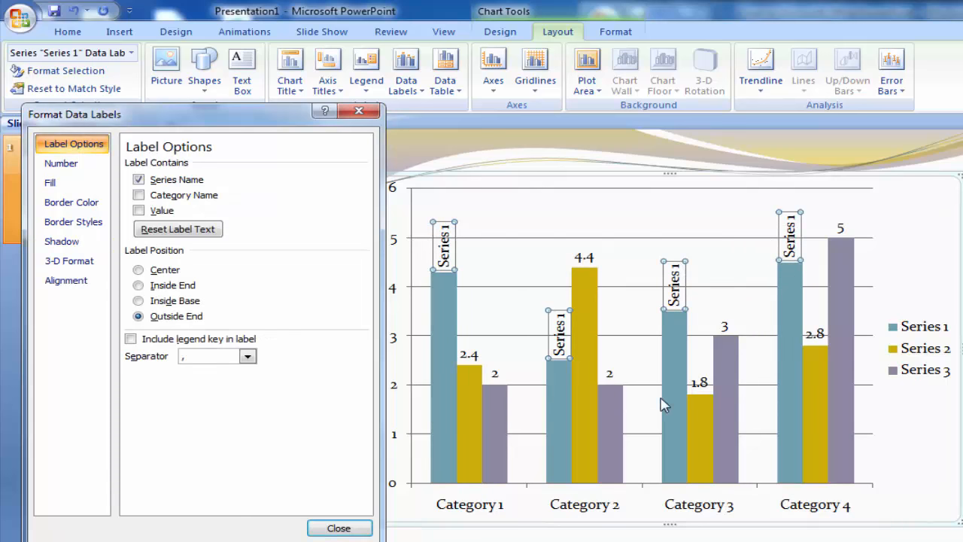
click(165, 271)
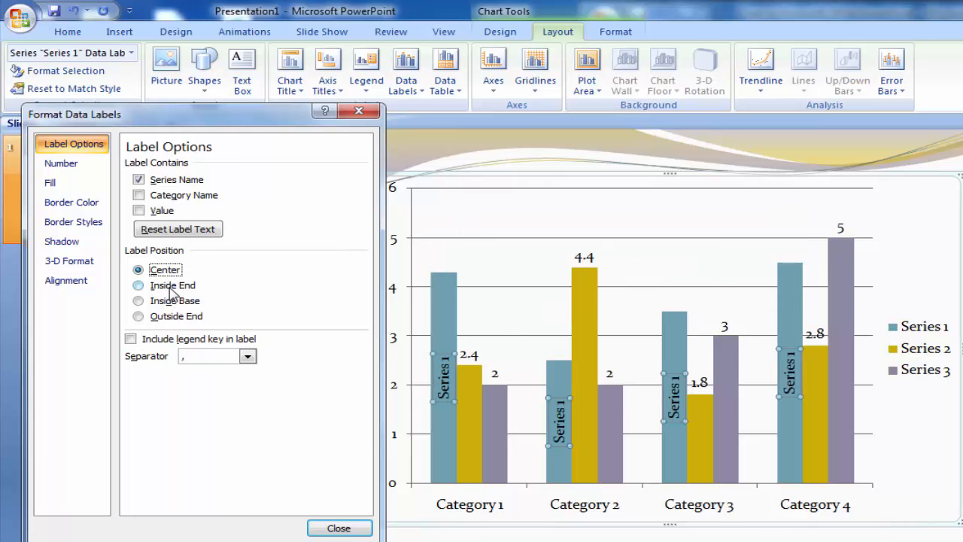
click(171, 286)
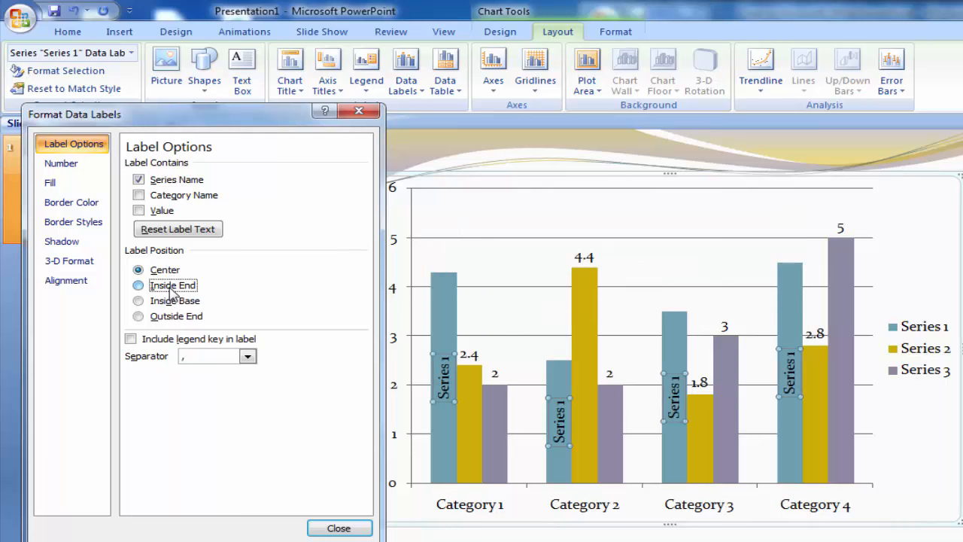
click(172, 302)
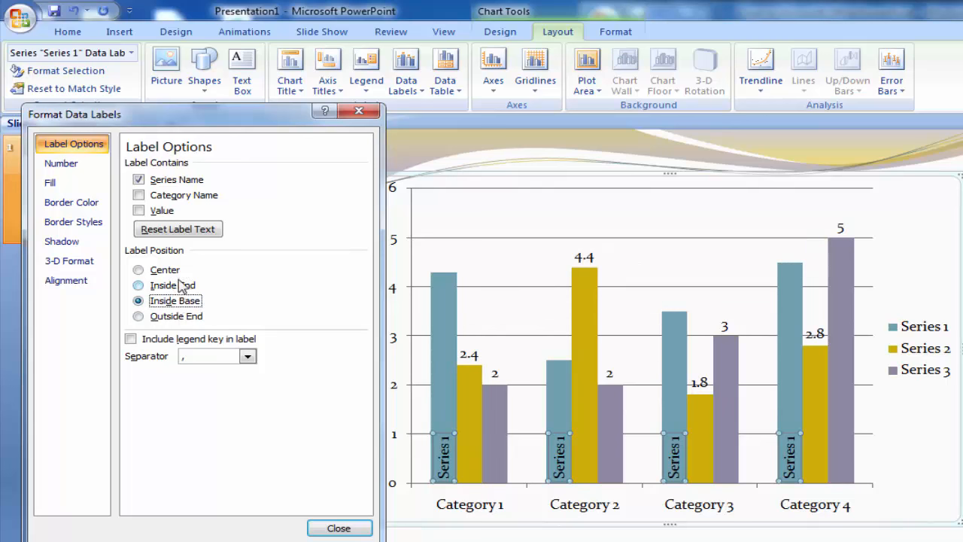
click(175, 319)
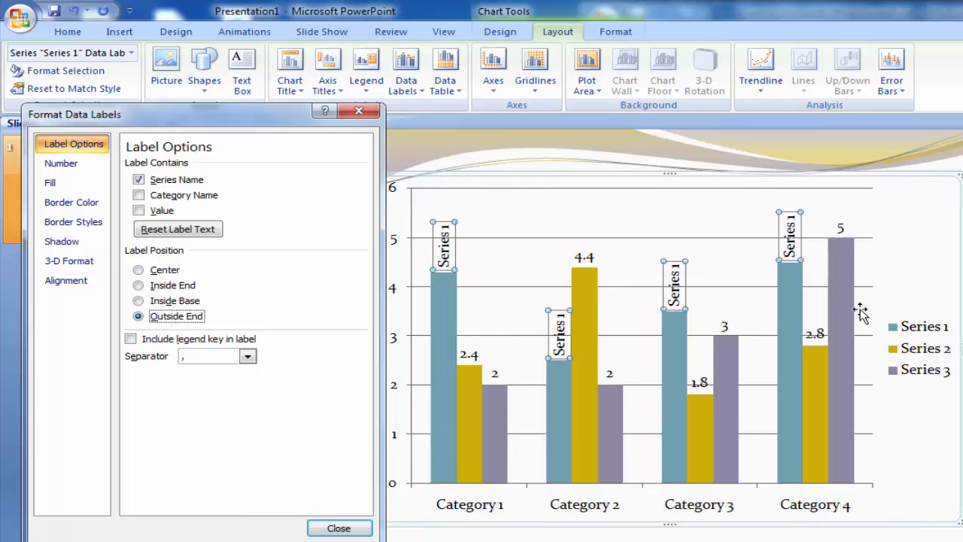
Step: Finish formatting the Series 1 labels and make the Series 2 data labels show the series name instead of the value
click(338, 527)
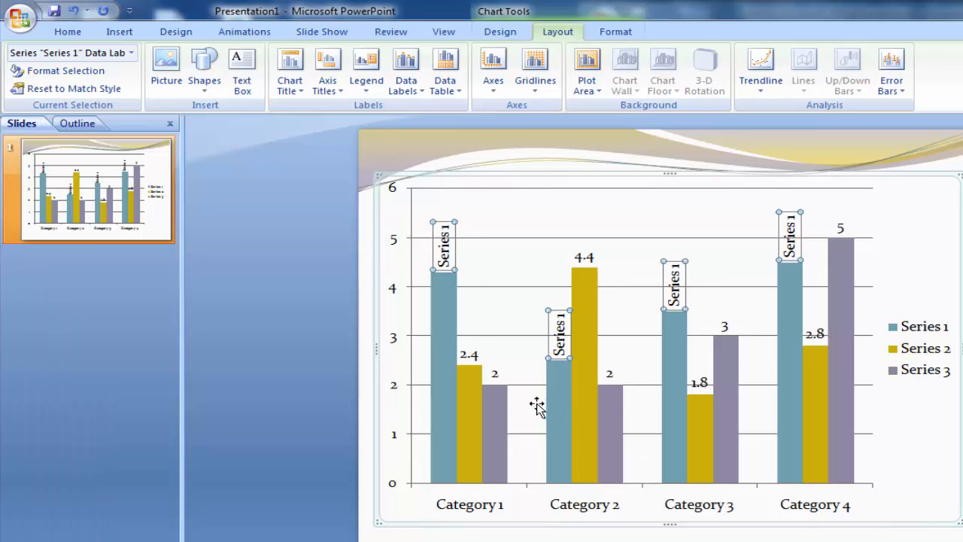
click(920, 437)
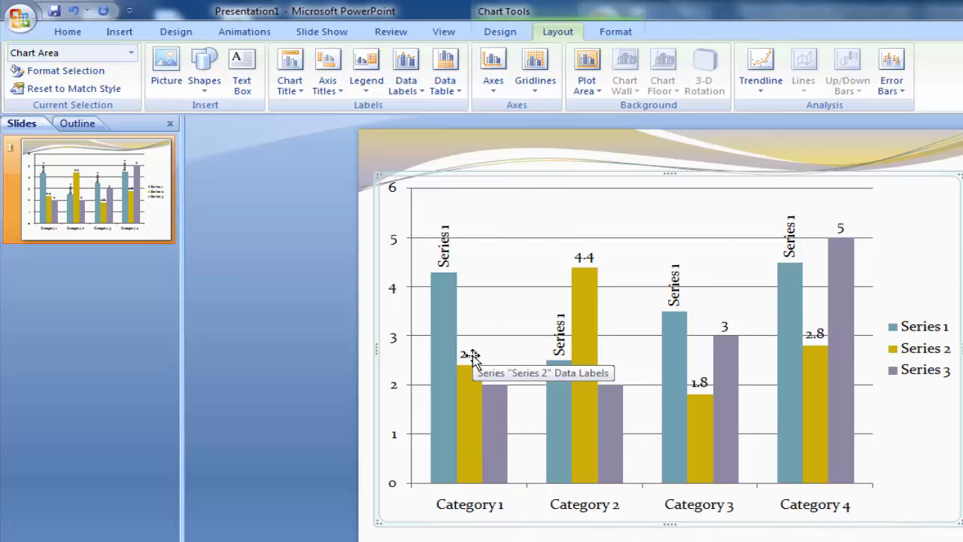
click(471, 357)
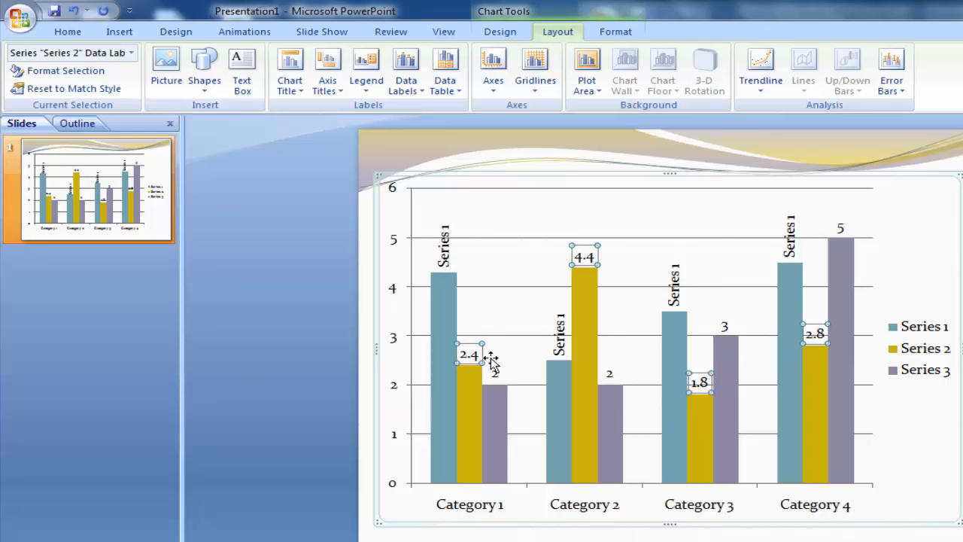
click(424, 94)
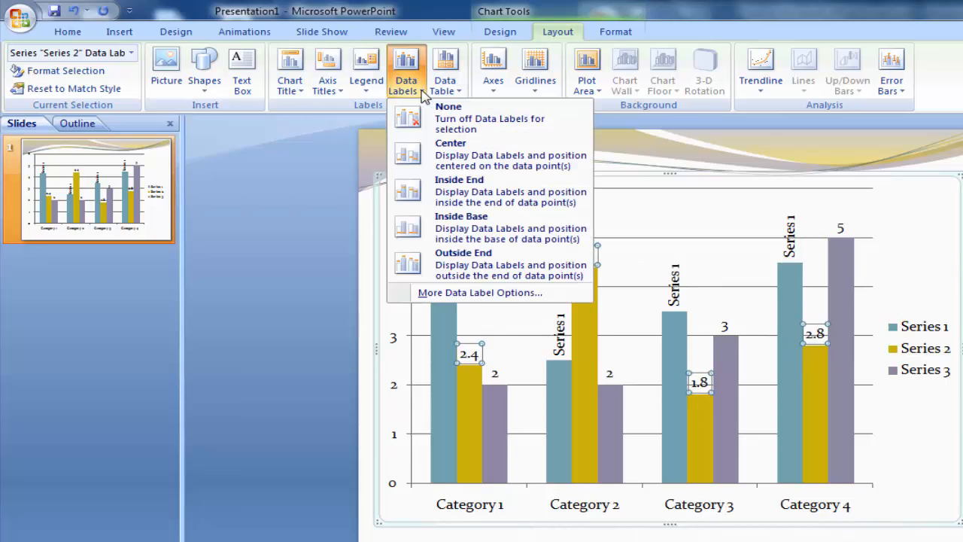
click(471, 293)
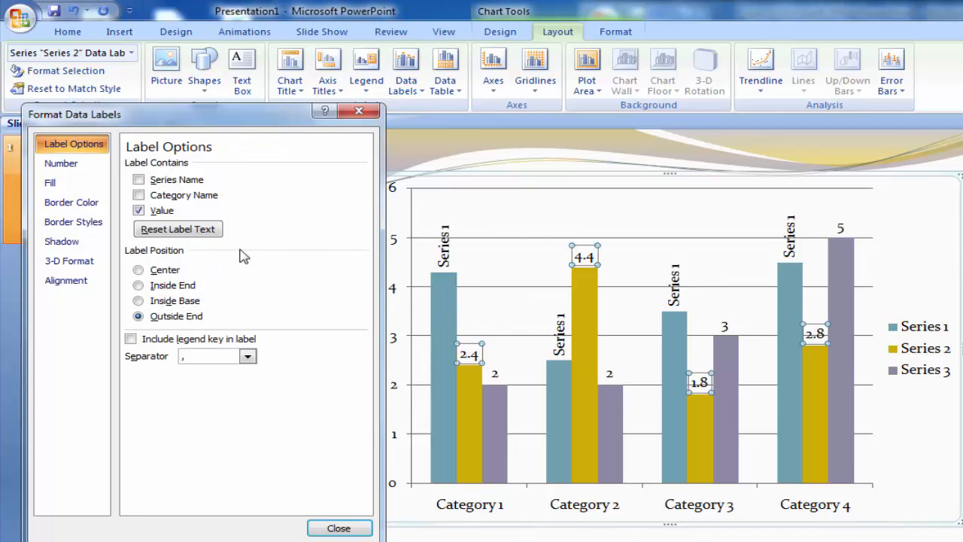
click(162, 211)
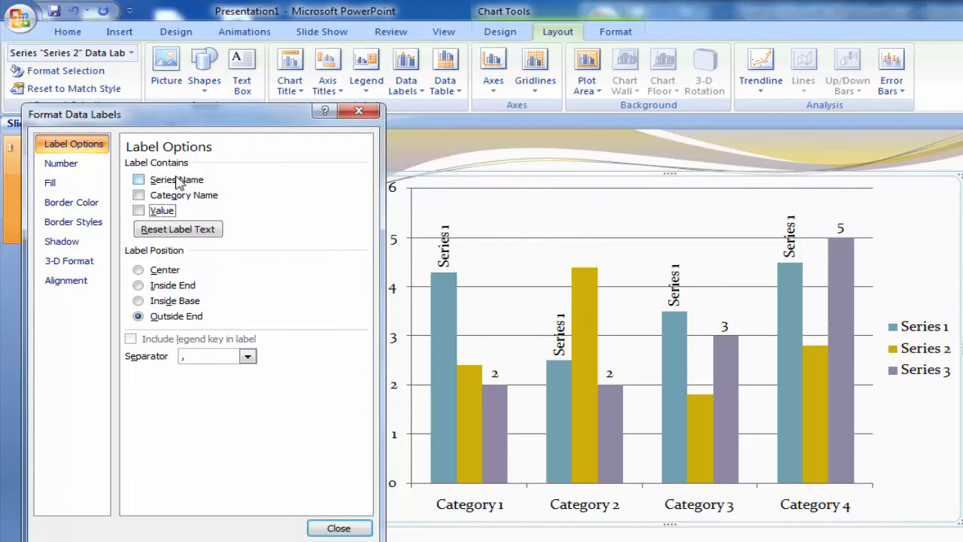
click(177, 183)
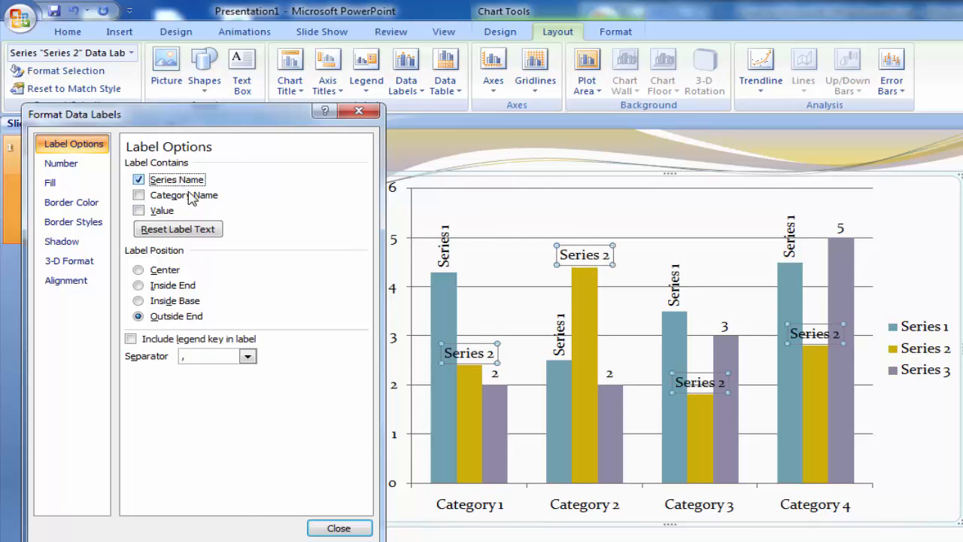
Step: Set the Series 2 data labels to Rotate all text 270° and deselect them
click(75, 283)
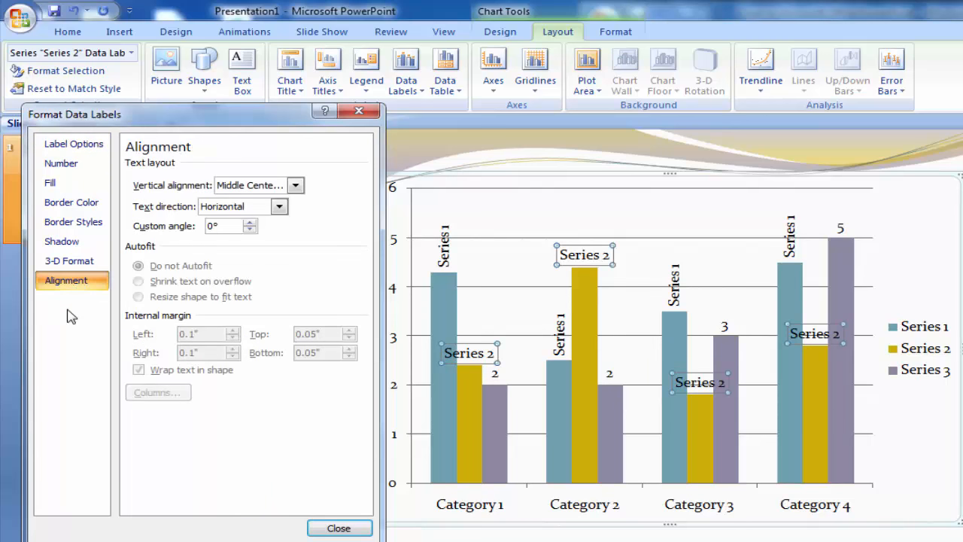
click(274, 211)
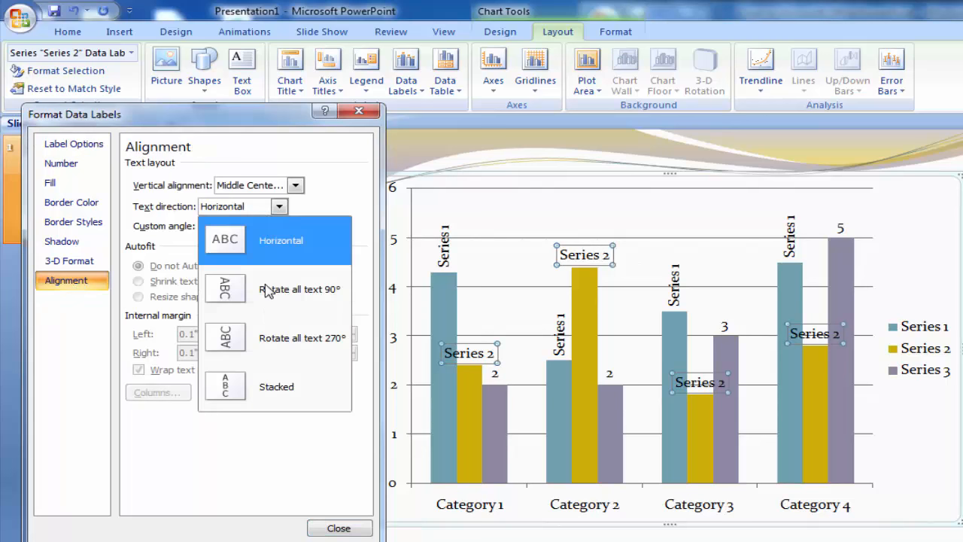
click(316, 347)
click(338, 528)
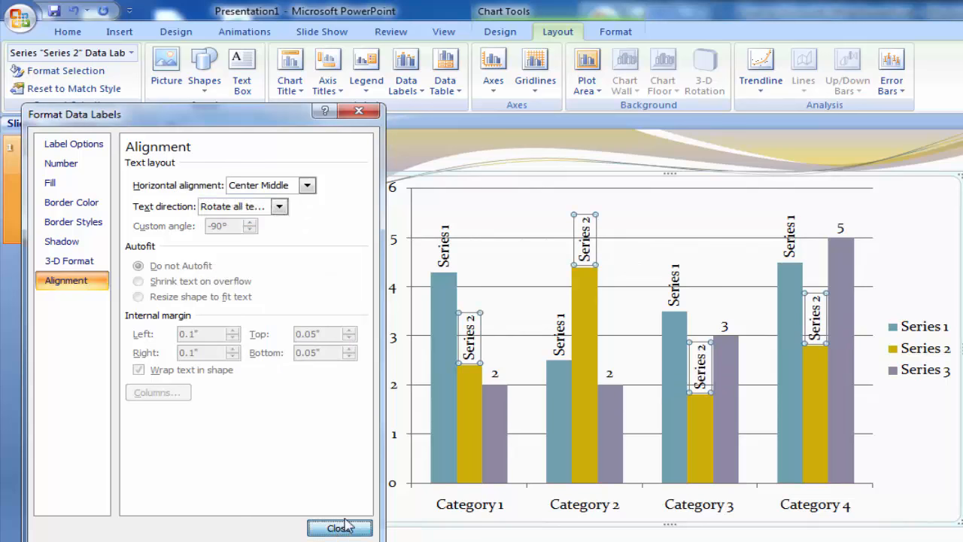
click(925, 241)
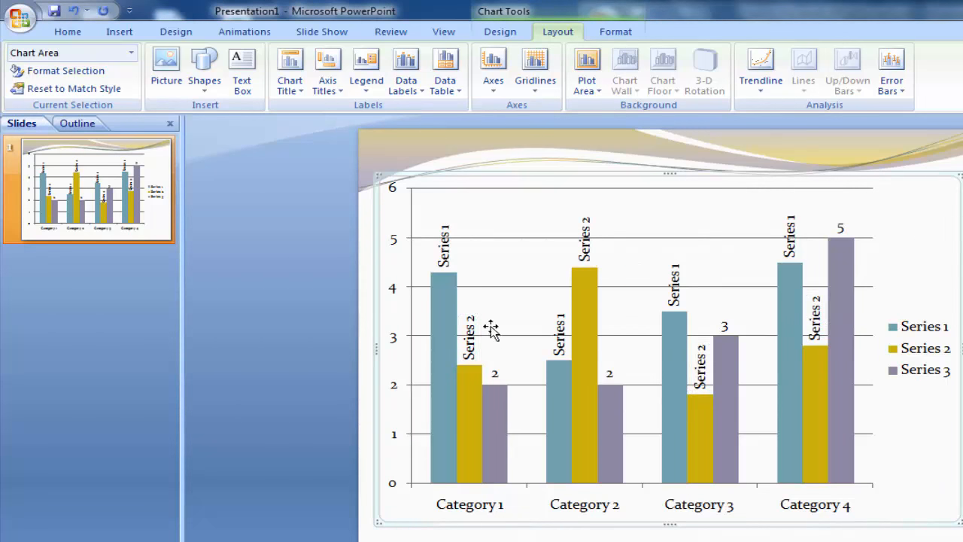
Step: Make the Series 3 data labels show the series name instead of the value
click(500, 414)
click(497, 374)
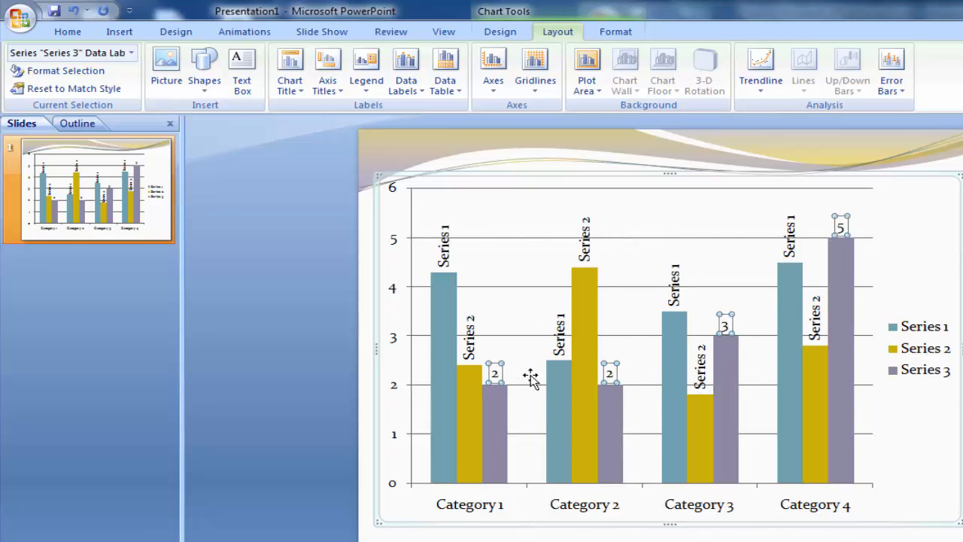
click(410, 97)
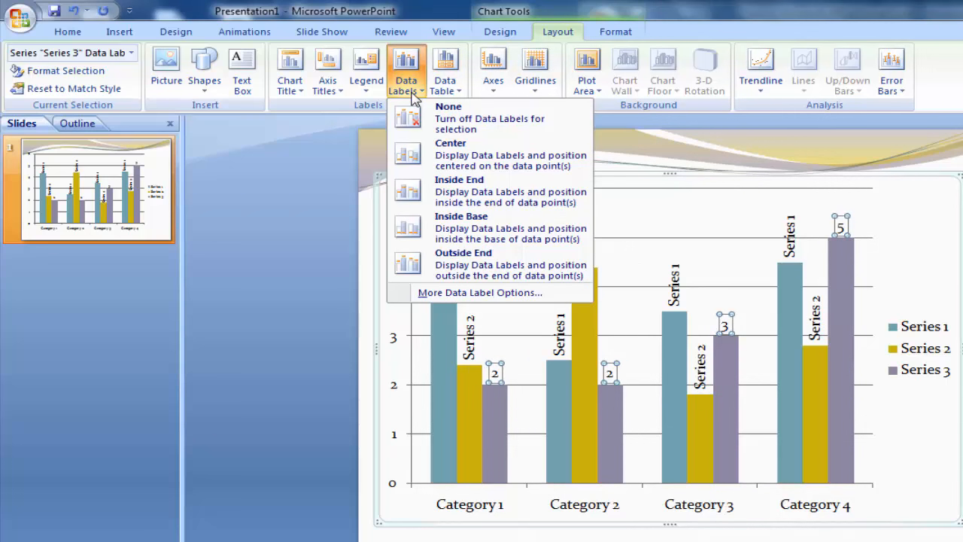
click(464, 294)
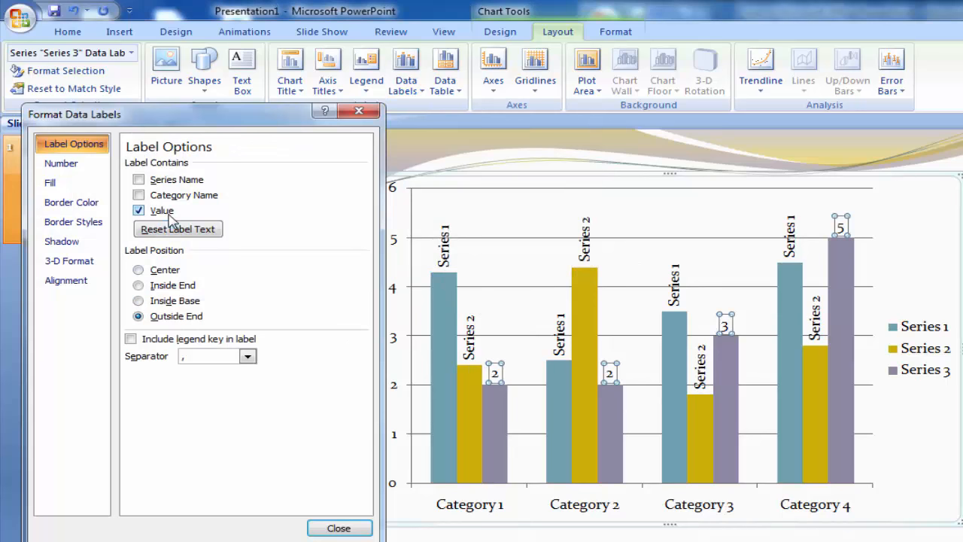
click(165, 214)
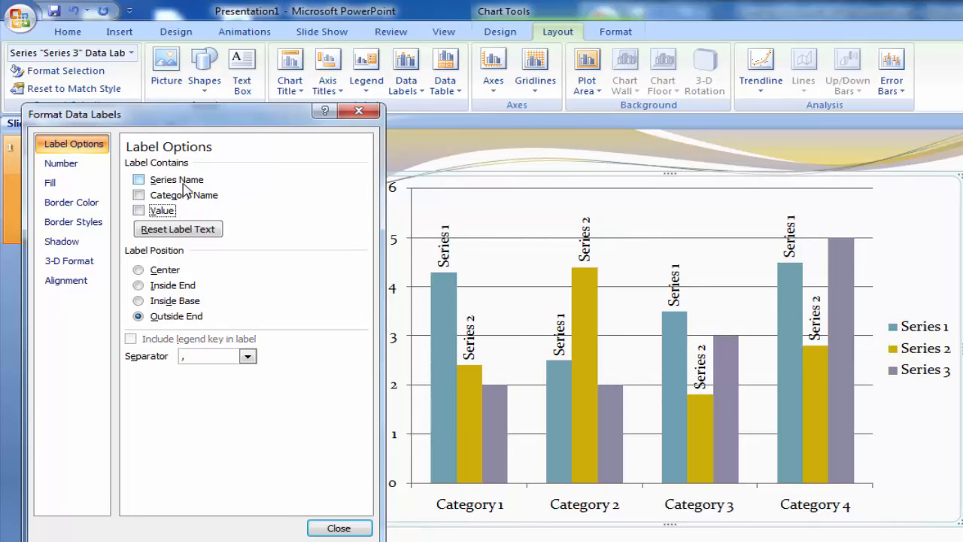
click(185, 188)
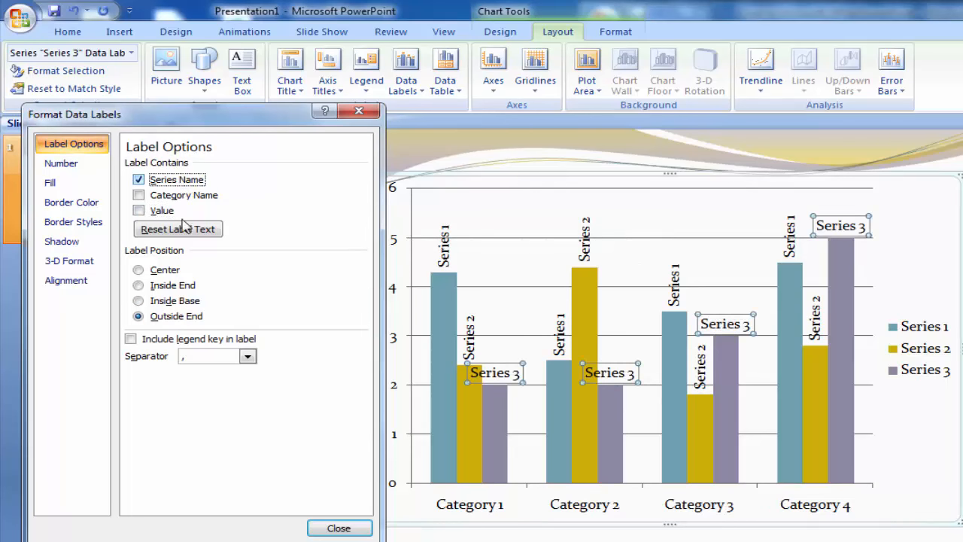
Step: Set the text direction of the Series 3 data labels to Rotate all text 270° and deselect them
click(71, 283)
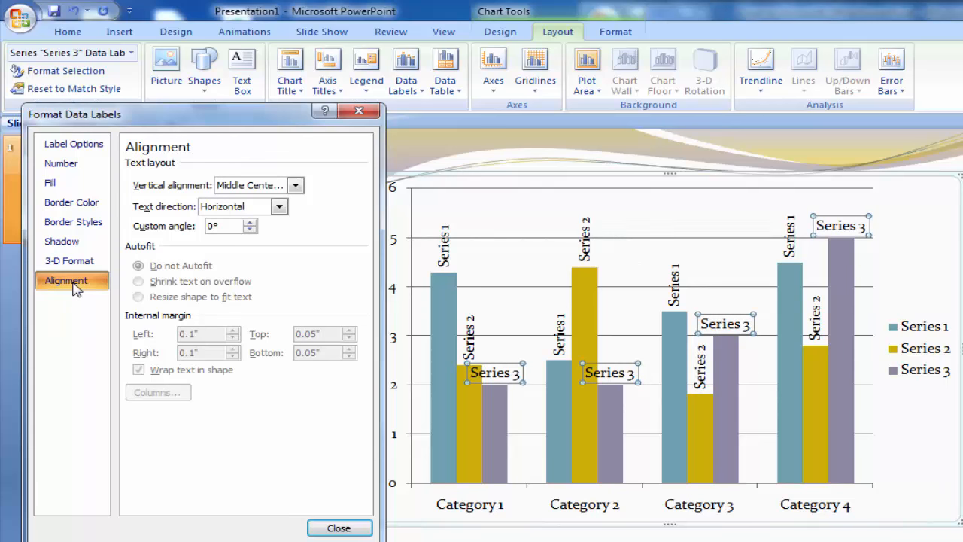
click(278, 208)
click(292, 353)
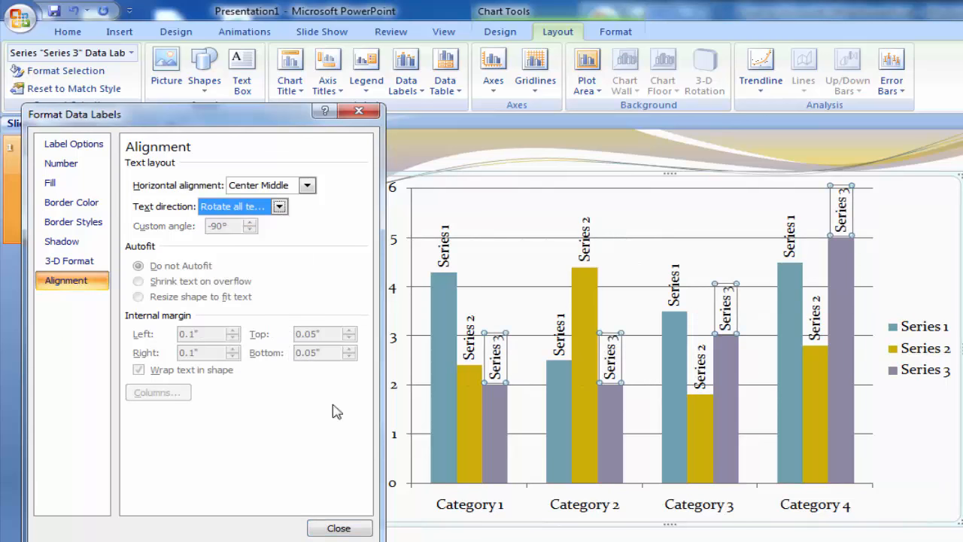
click(337, 527)
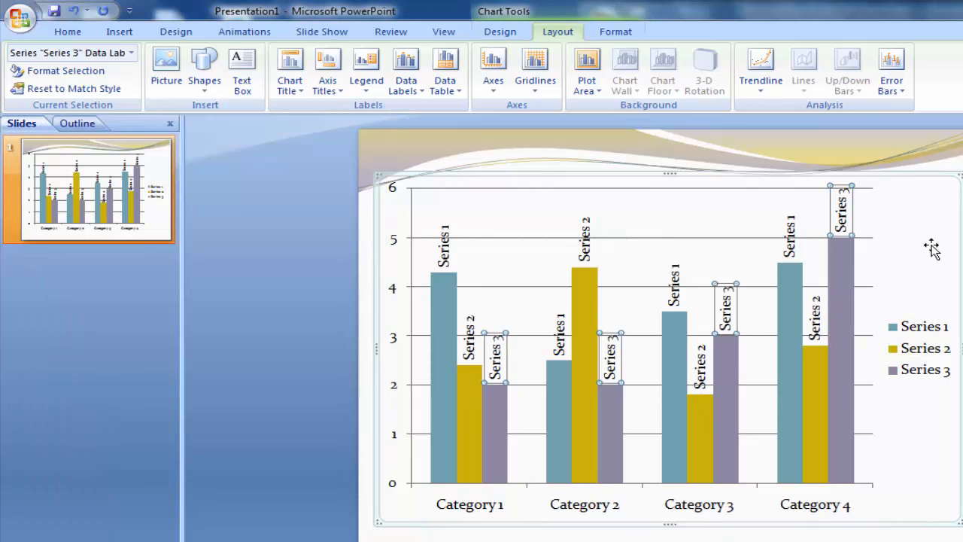
click(931, 249)
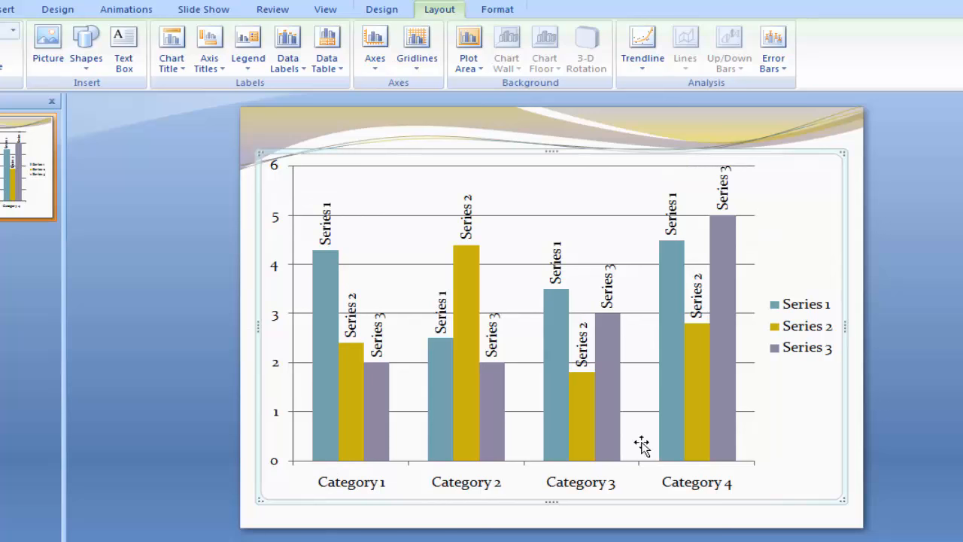
Step: Try the Center and Inside End positions for the data labels of all series
click(292, 72)
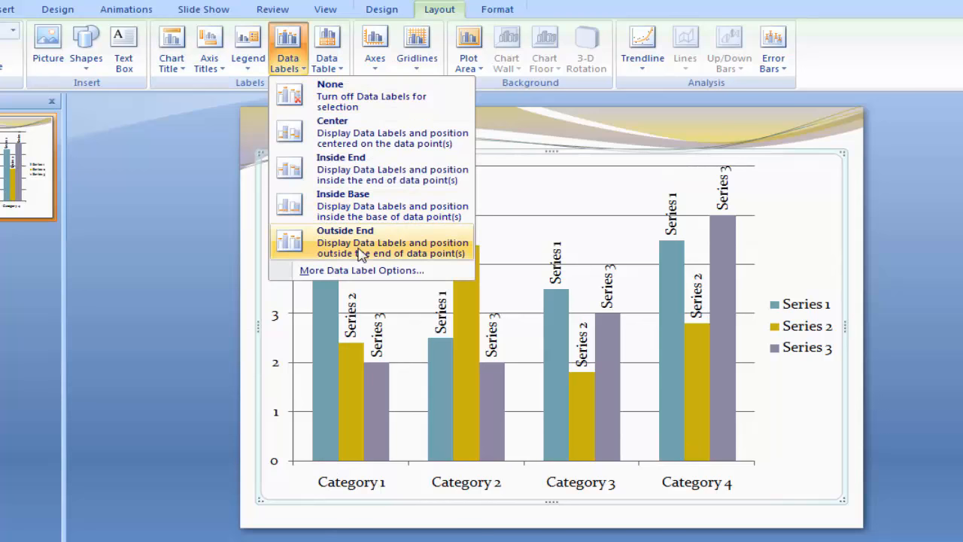
click(350, 141)
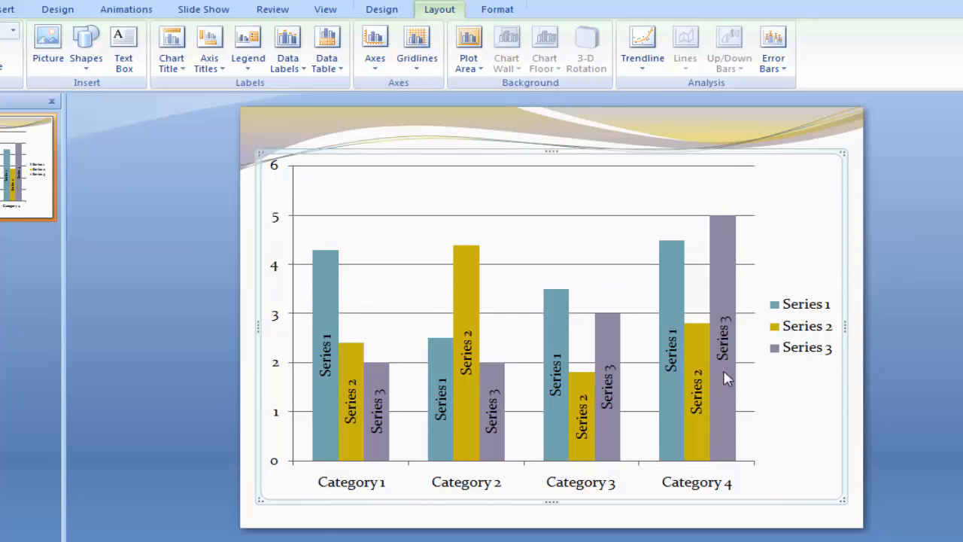
click(289, 62)
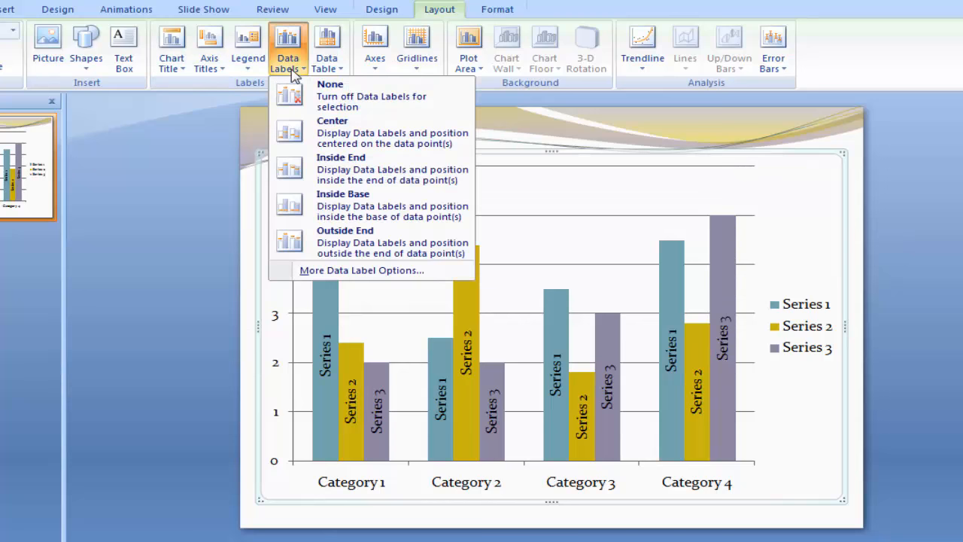
click(351, 175)
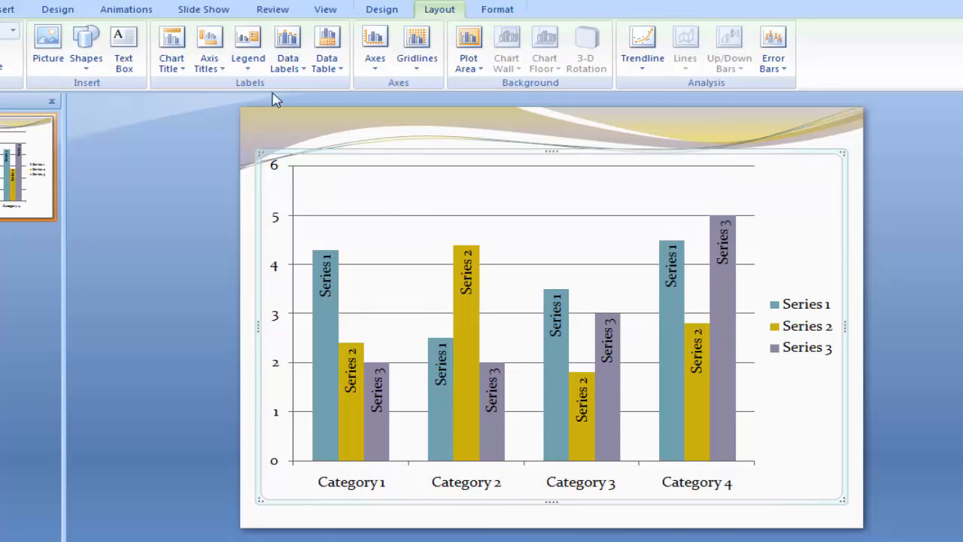
Step: Position the data labels of all series at Inside Base
click(249, 69)
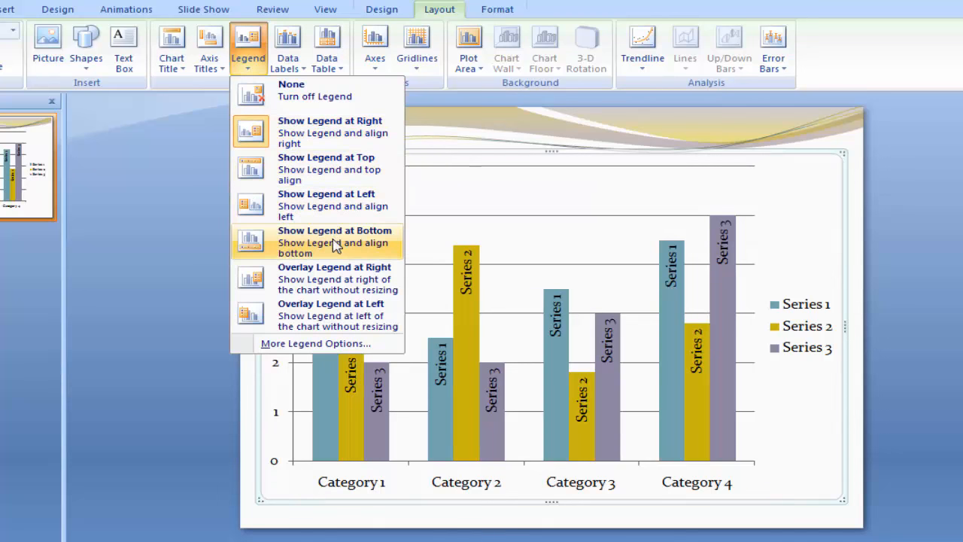
click(297, 69)
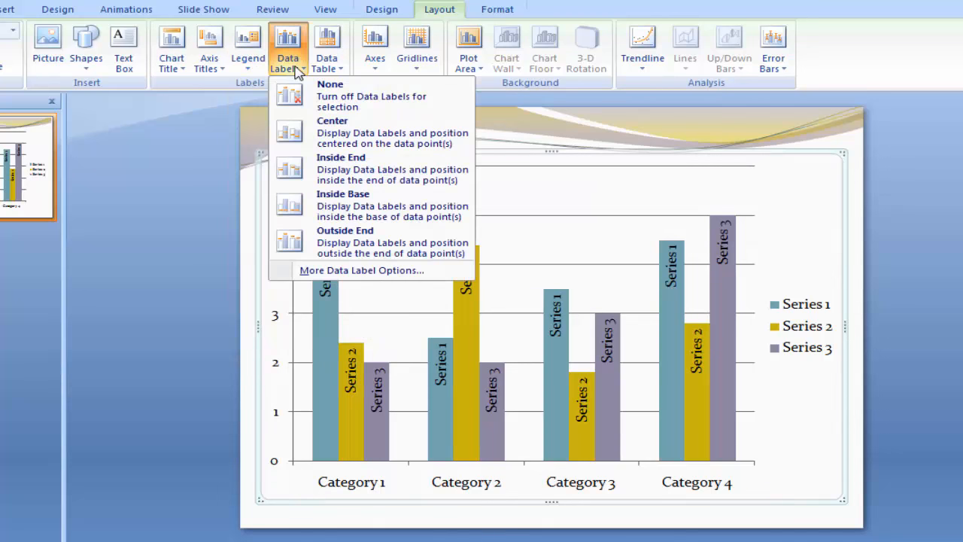
click(369, 212)
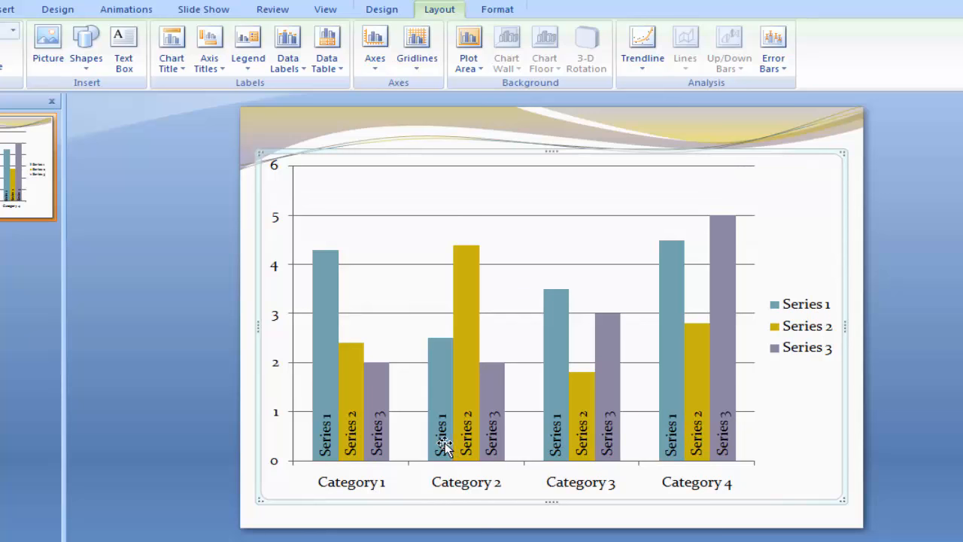
click(818, 309)
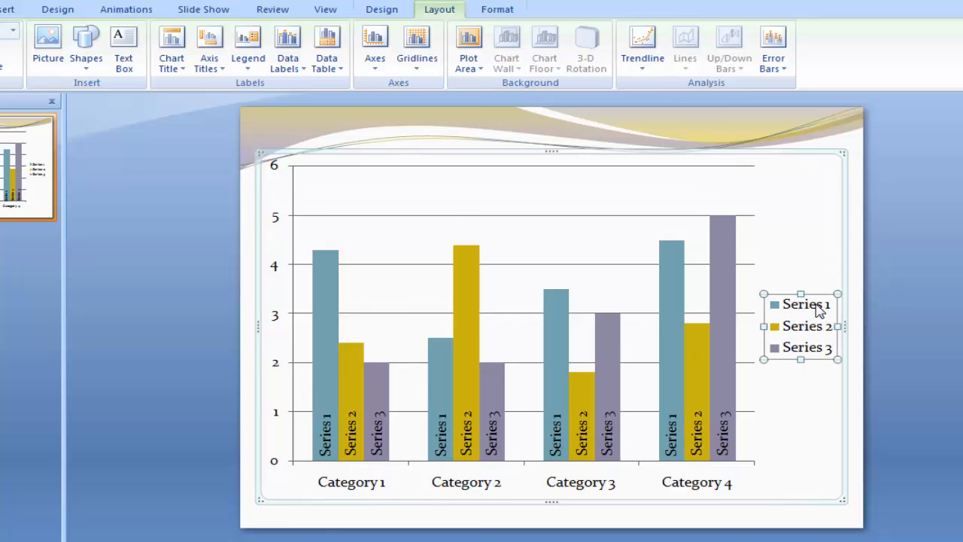
right_click(818, 300)
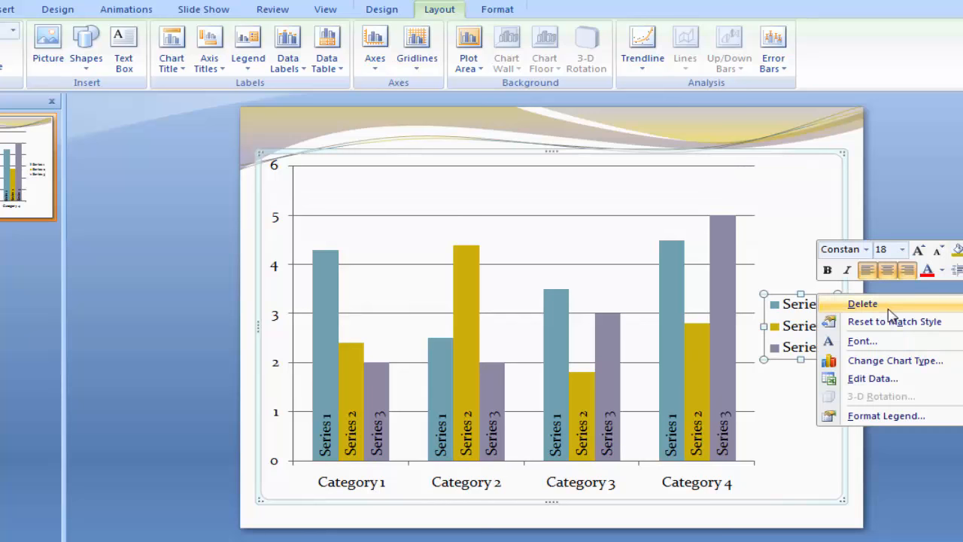
click(776, 273)
click(786, 271)
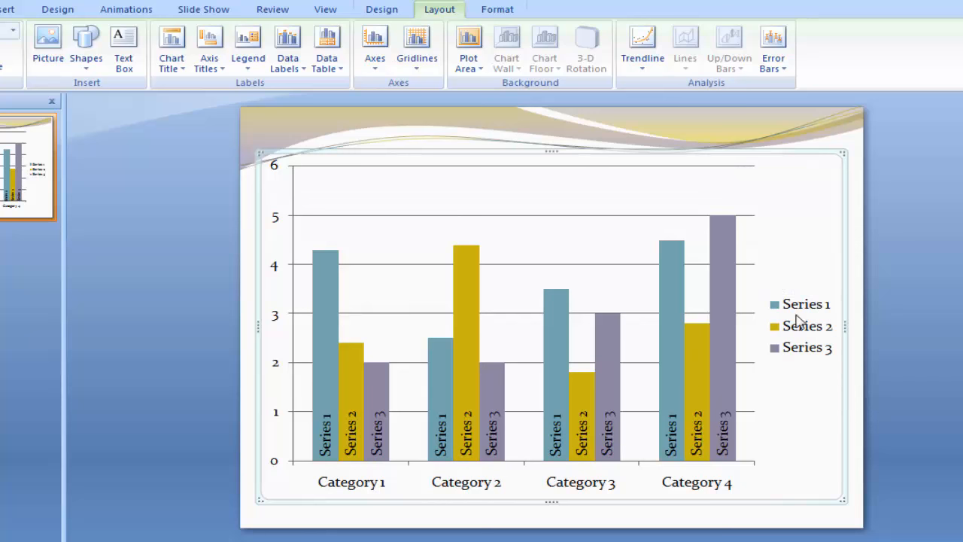
Step: Turn off the chart legend, then show it at the right of the chart again
click(244, 64)
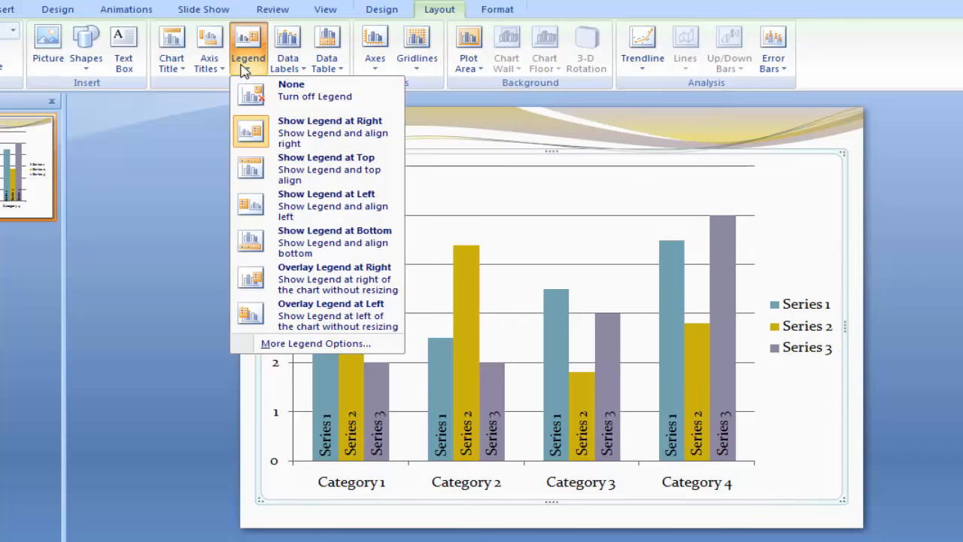
click(305, 103)
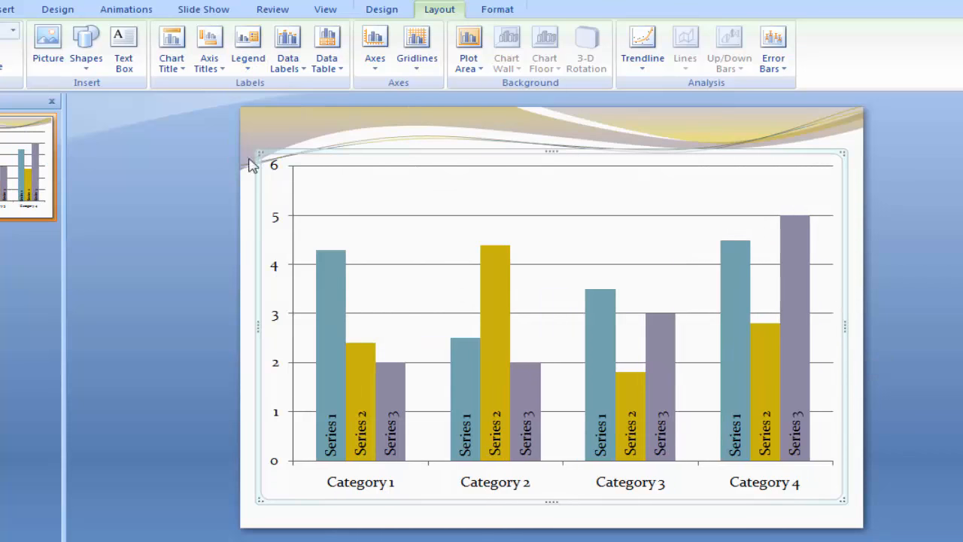
click(244, 65)
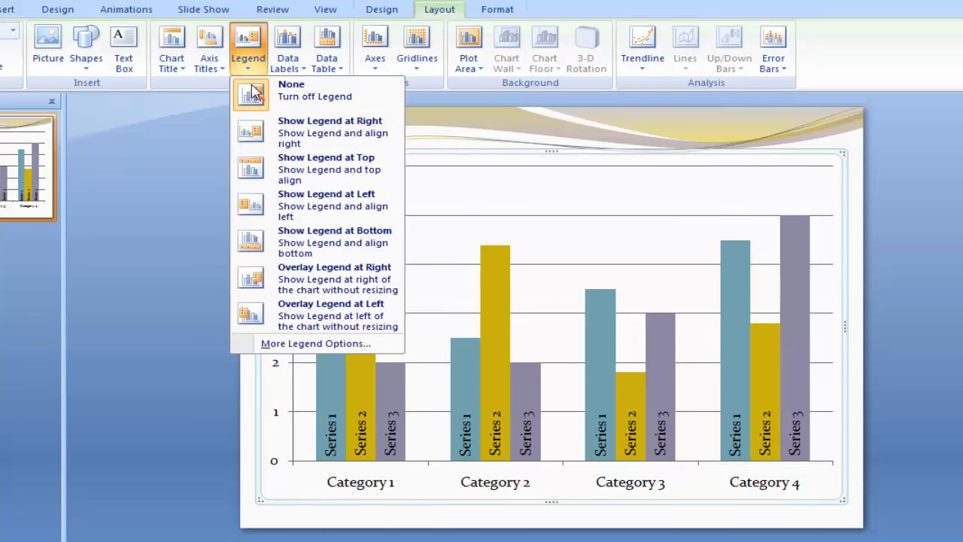
click(307, 131)
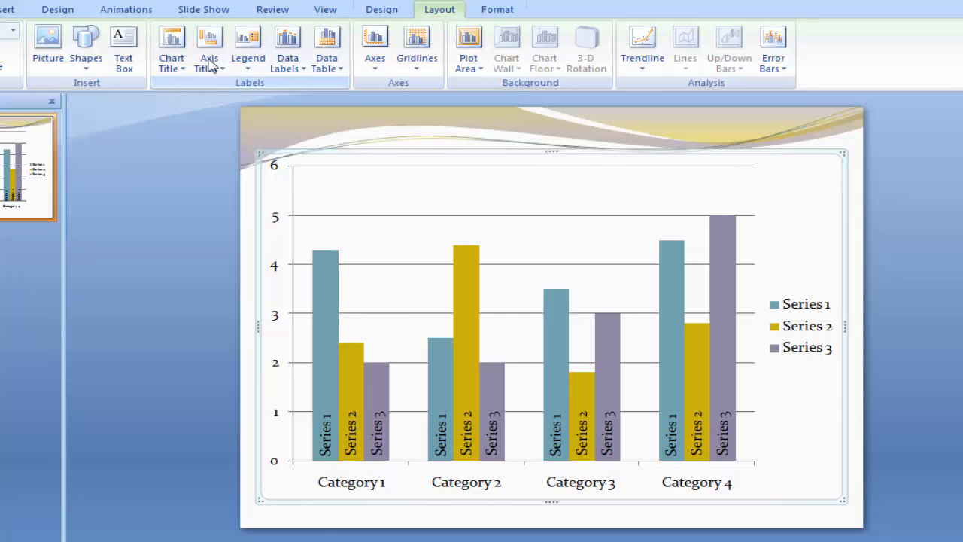
Step: Add a chart title using the Above Chart layout
click(178, 73)
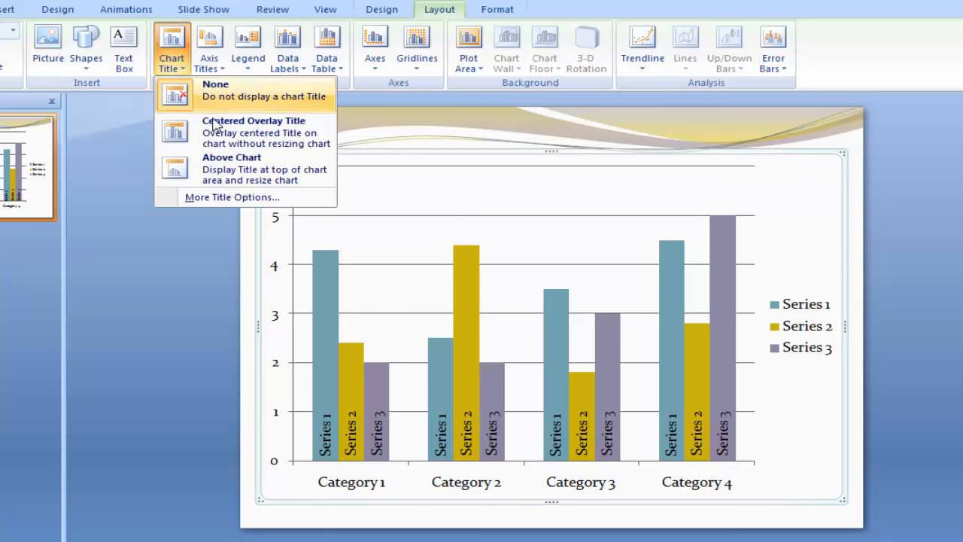
click(260, 174)
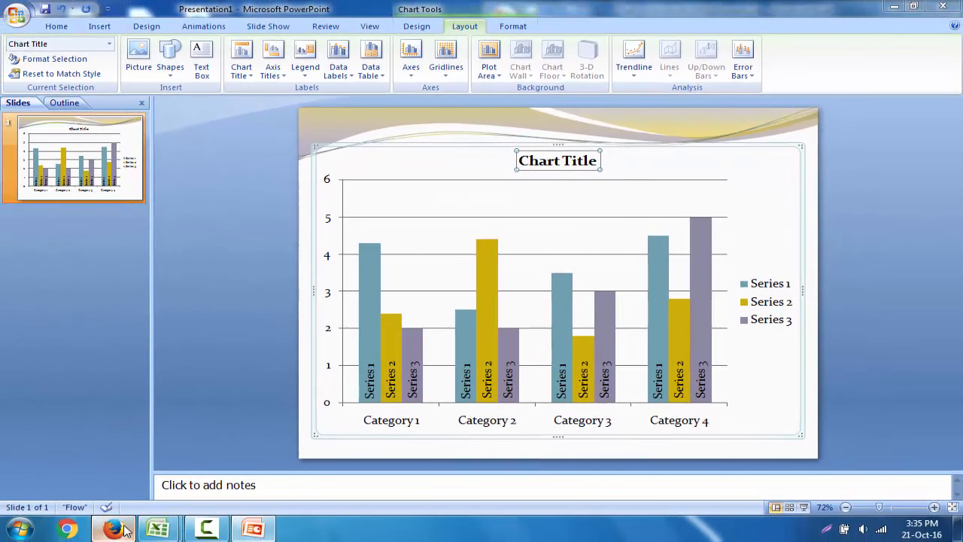
Step: Switch to the Gmail message in Firefox, copy the office name "ময়মনসিংহ রেঞ্জ ডিআইজি অফিস" and return to PowerPoint
click(125, 528)
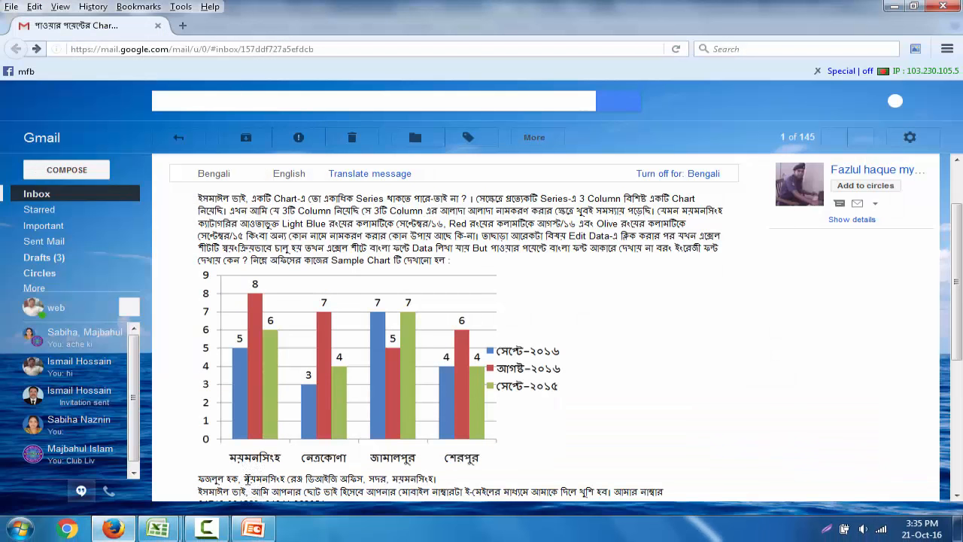
drag(244, 479, 363, 480)
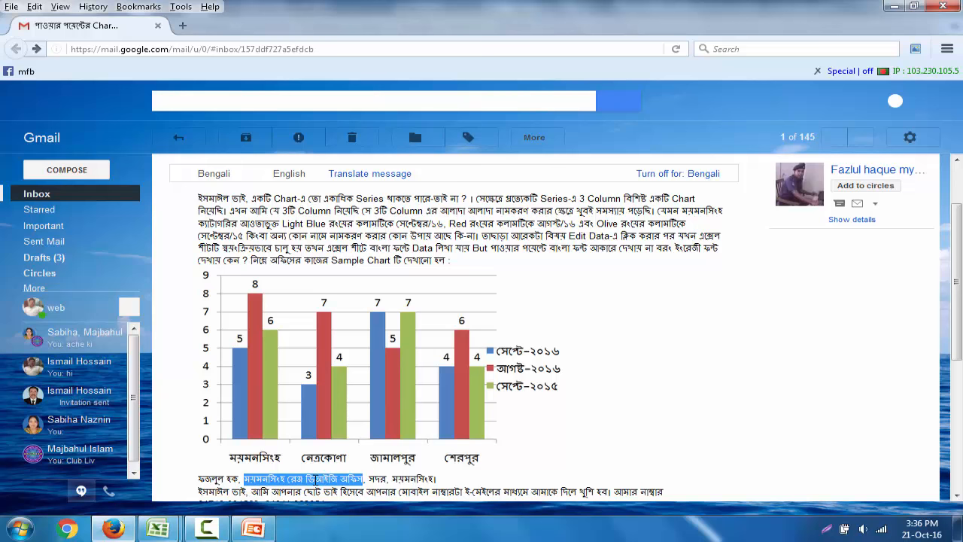
right_click(317, 480)
click(332, 385)
click(256, 529)
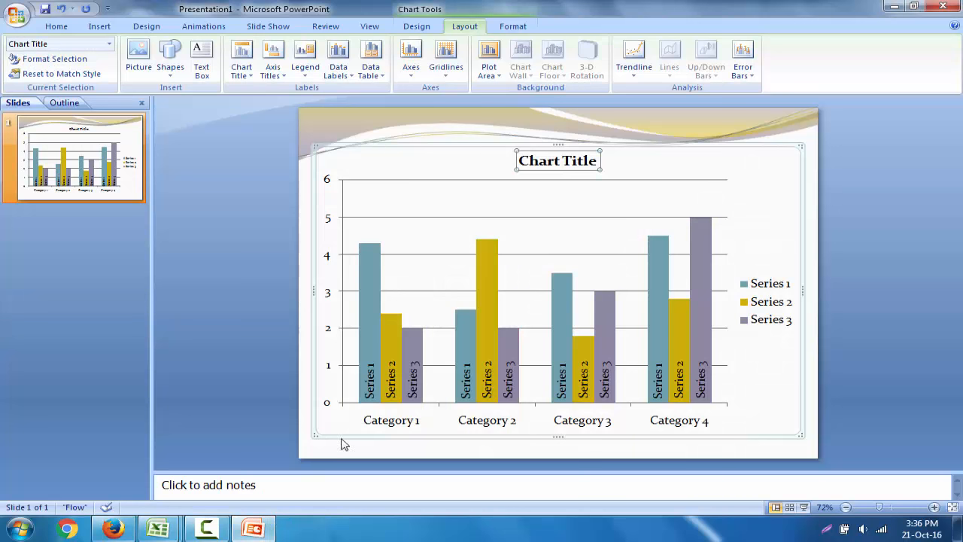
Step: Replace the placeholder chart title with the copied text "ময়মনসিংহ রেঞ্জ ডিআইজি অফিস"
click(523, 162)
key(Delete)
key(Delete)
key(Delete)
key(Delete)
key(Delete)
key(Delete)
key(Delete)
key(Delete)
key(Delete)
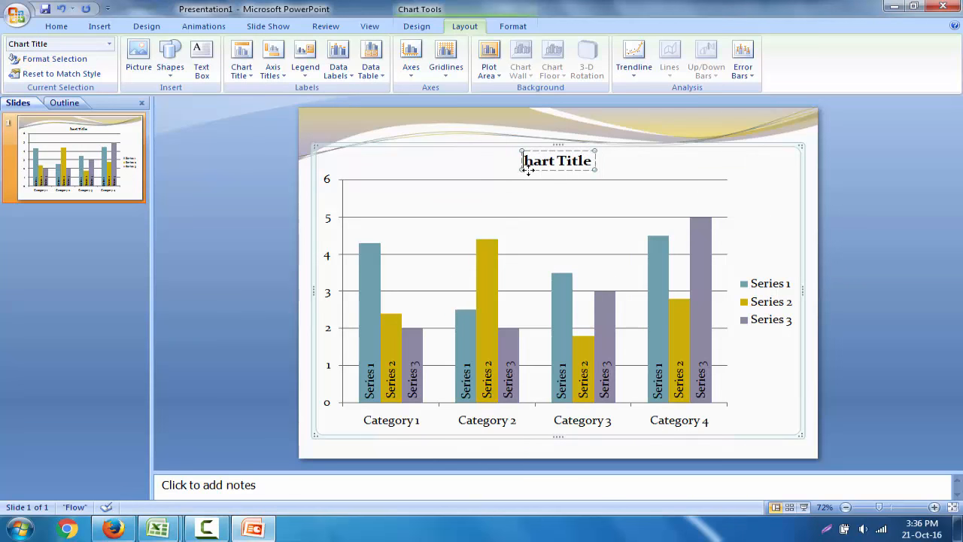
key(Delete)
key(Delete)
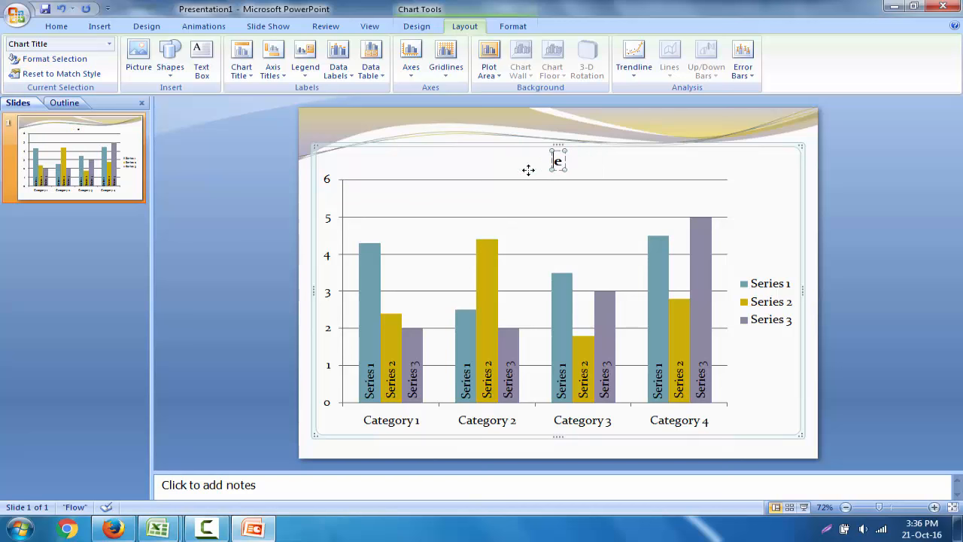
key(ctrl+v)
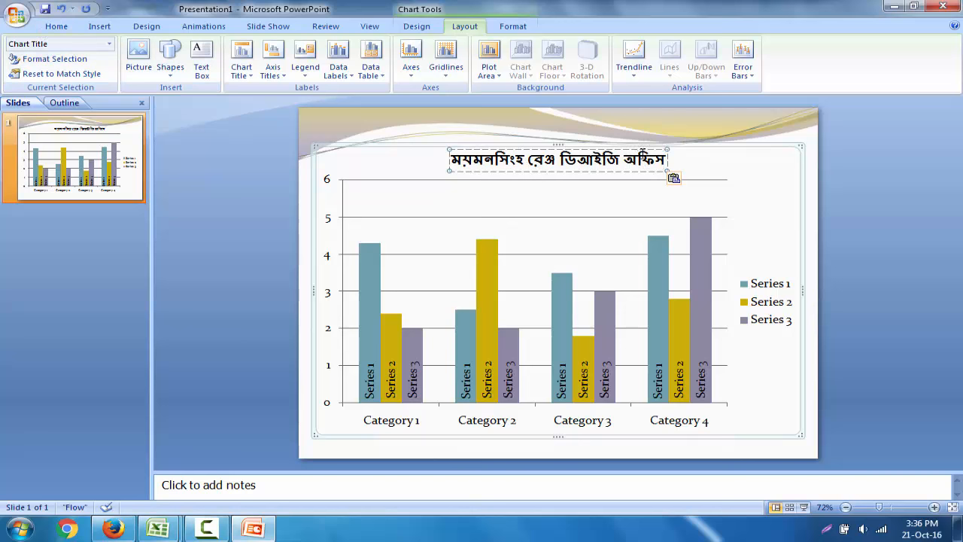
click(645, 148)
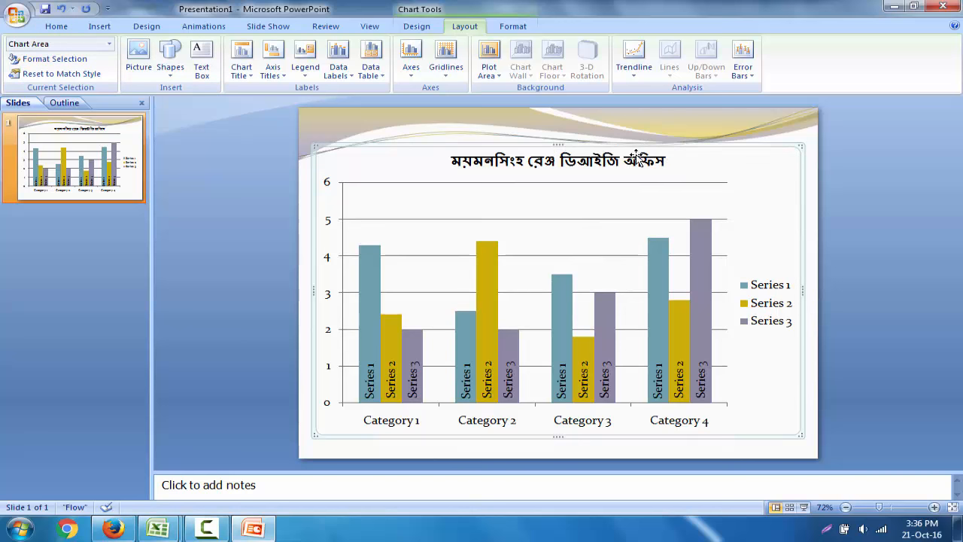
Step: Color the chart title text red and deselect it
click(641, 166)
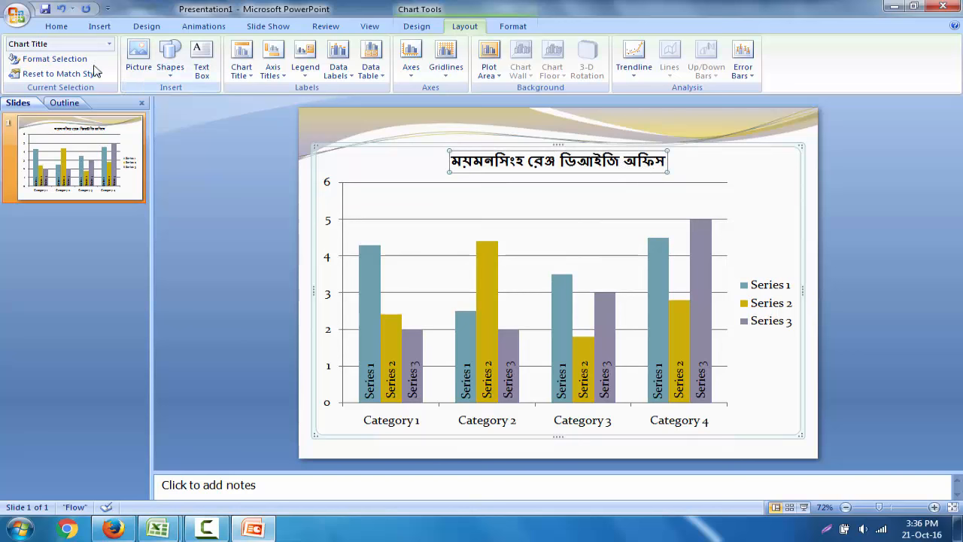
click(56, 30)
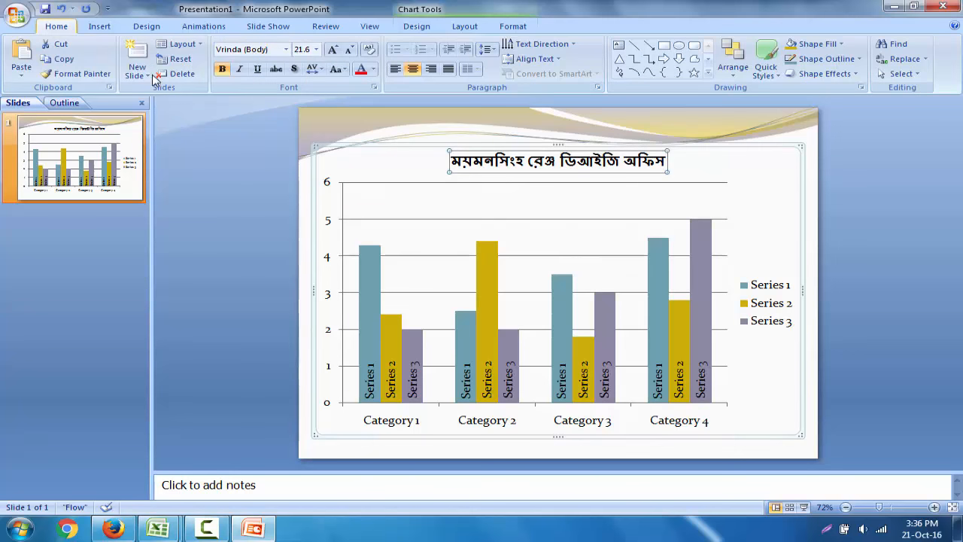
click(362, 69)
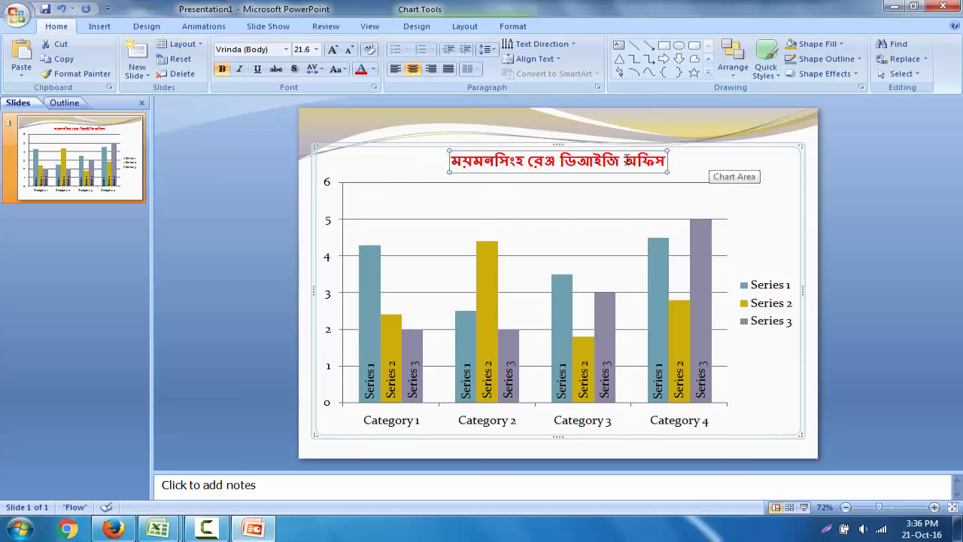
click(702, 166)
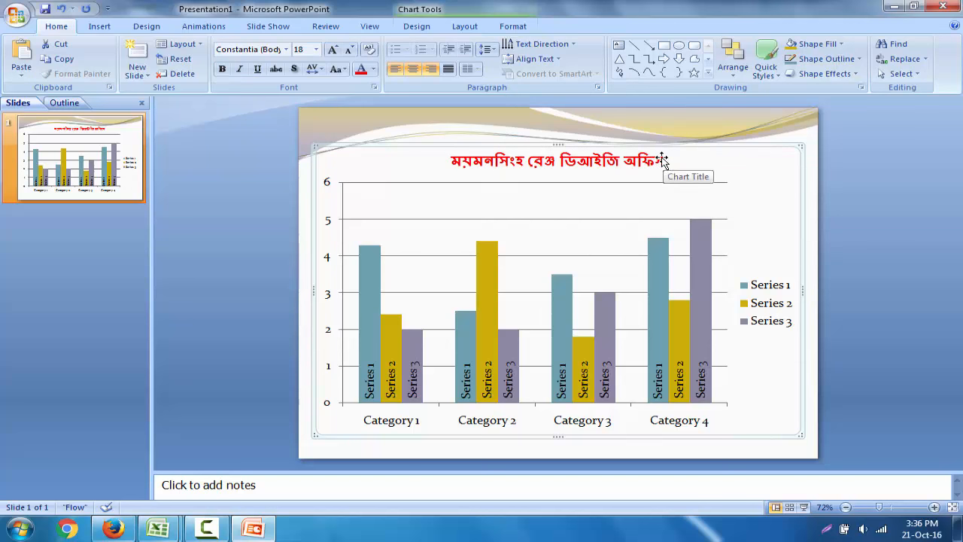